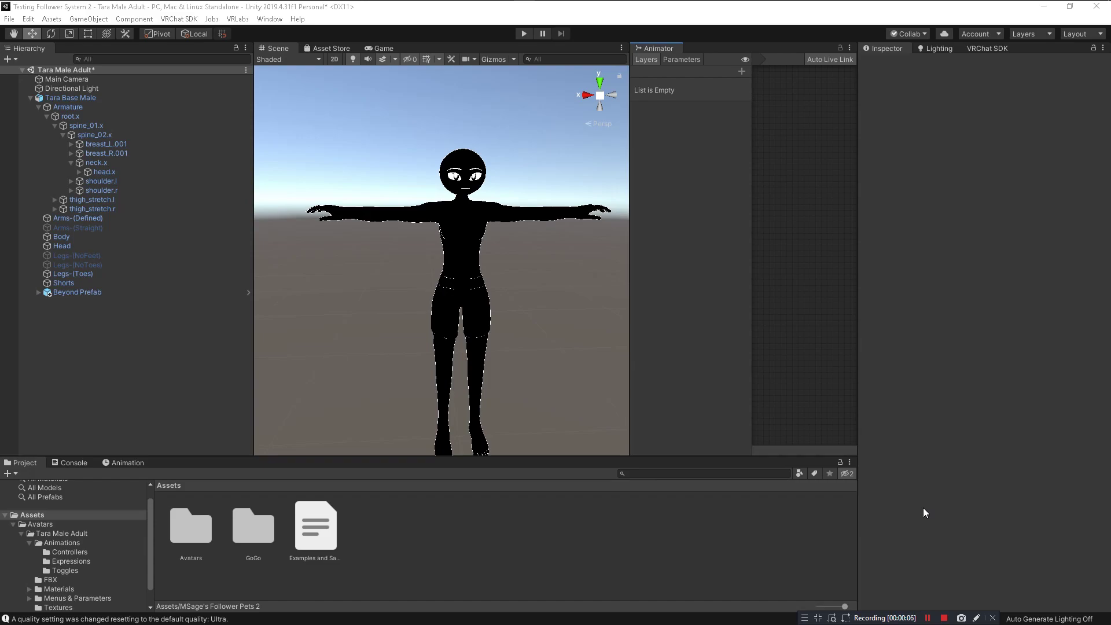
Show the Projects list in VRChat Creator Companion and reposition its window over Unity
mouse_move(630, 4)
left_click(524, 9)
left_click(360, 108)
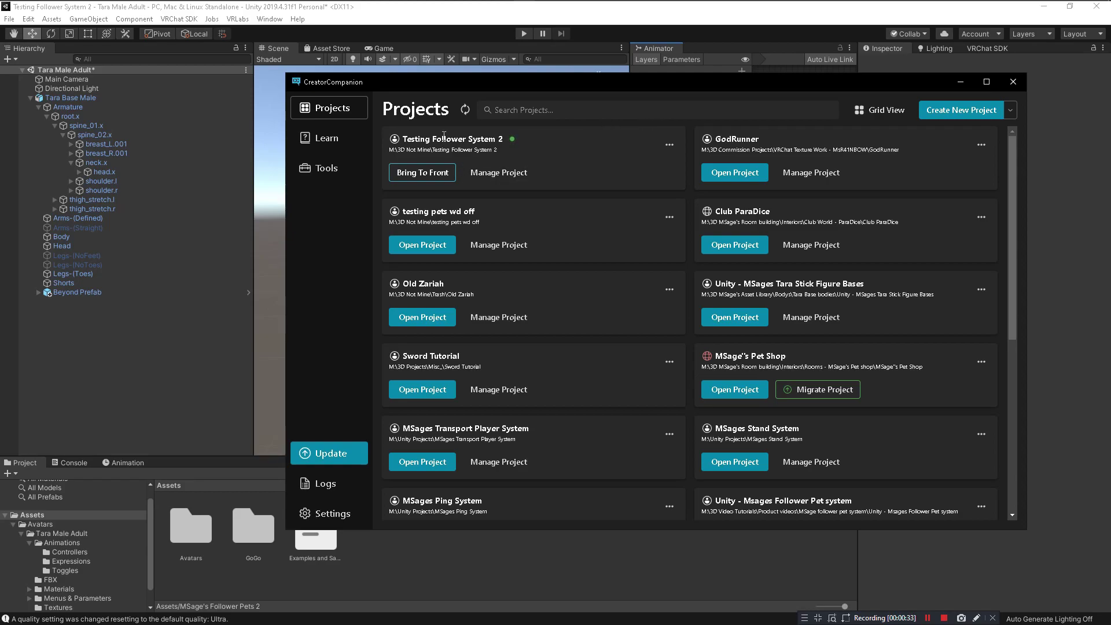
left_click_drag(416, 82, 353, 123)
left_click_drag(489, 130, 501, 111)
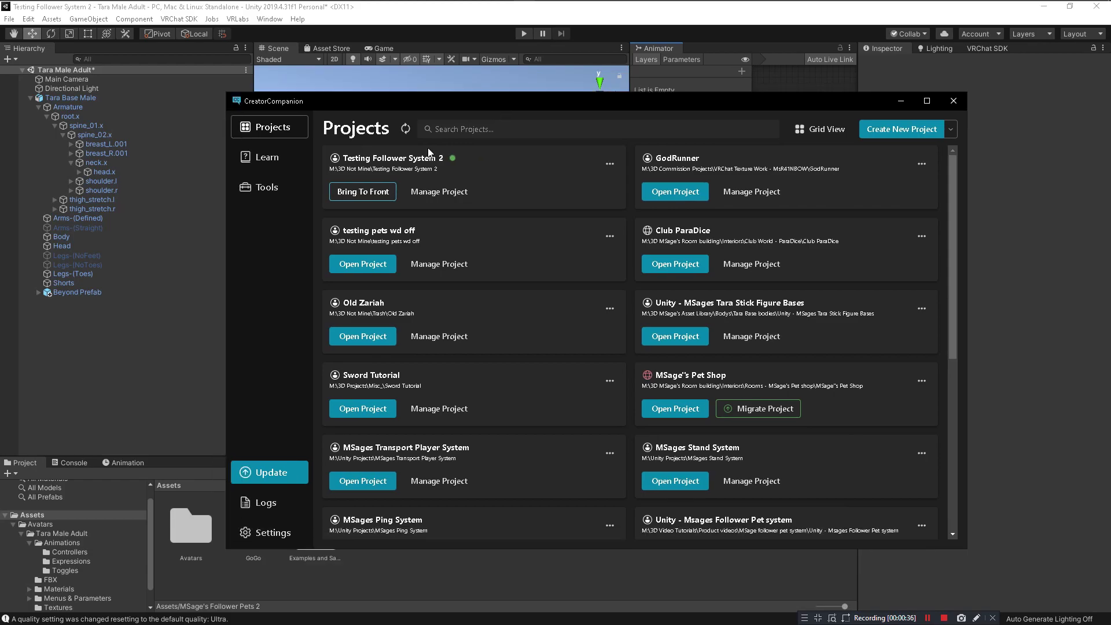
Review Testing Follower System 2's installed packages, then return to the Unity editor
left_click(444, 192)
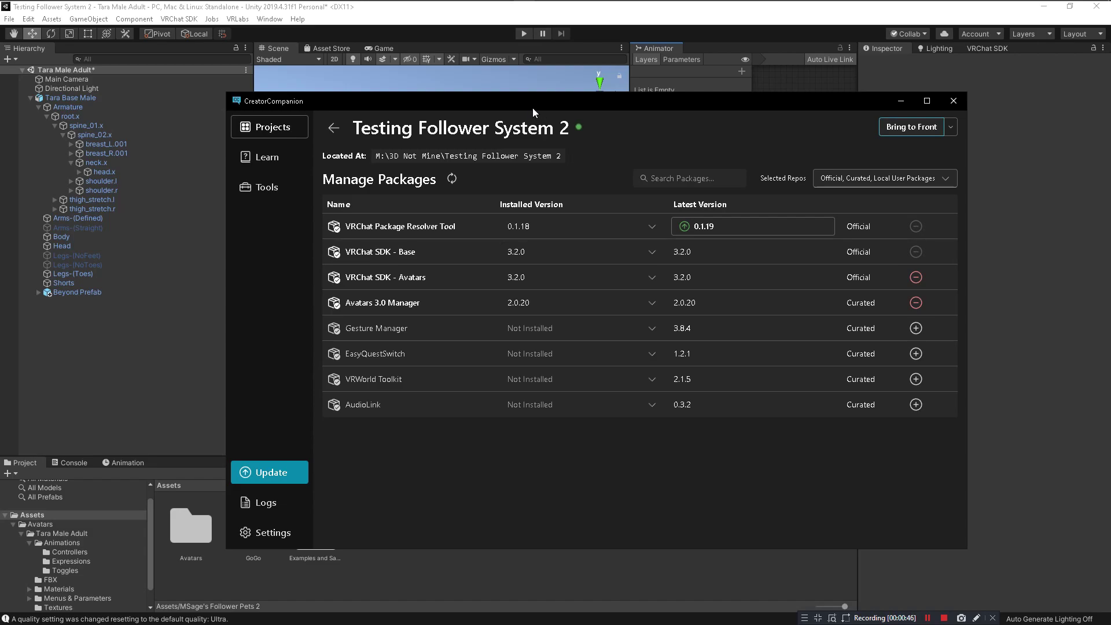
left_click_drag(532, 108, 645, 97)
left_click(1020, 92)
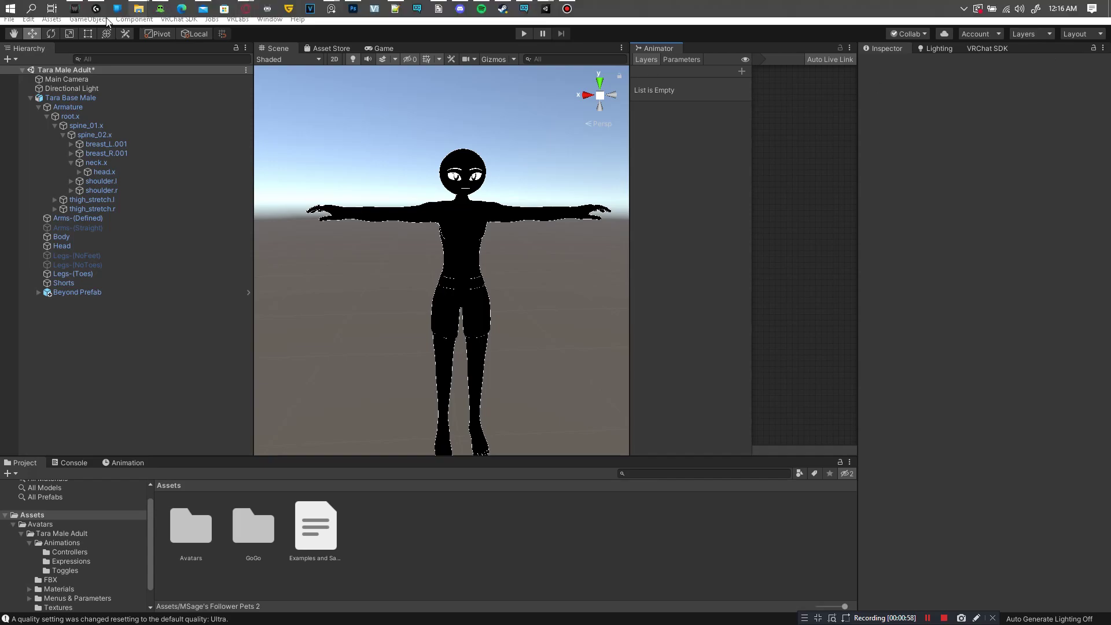
Import the follower pet system package and open the MSage's Follower Pets 2 folder
mouse_move(139, 9)
left_click(819, 64)
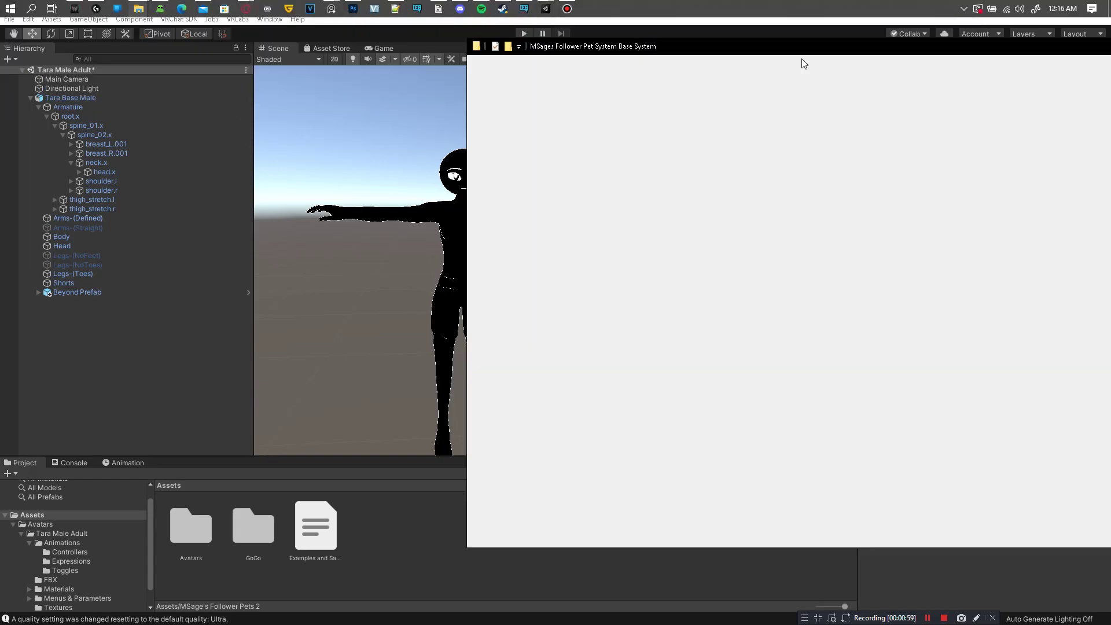
left_click_drag(694, 219, 408, 529)
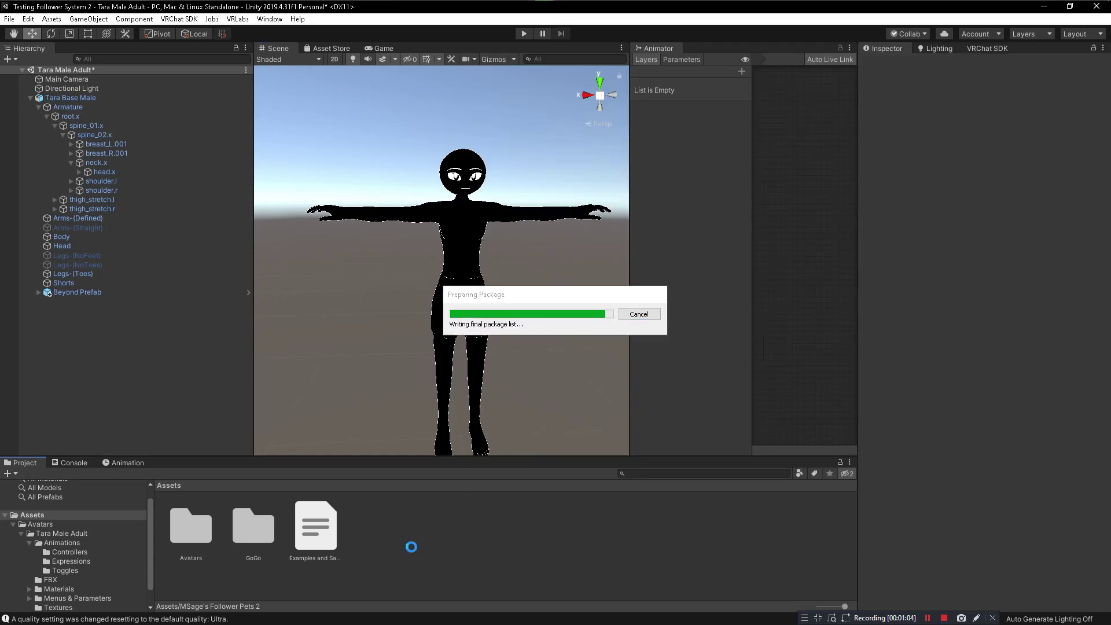
left_click(928, 424)
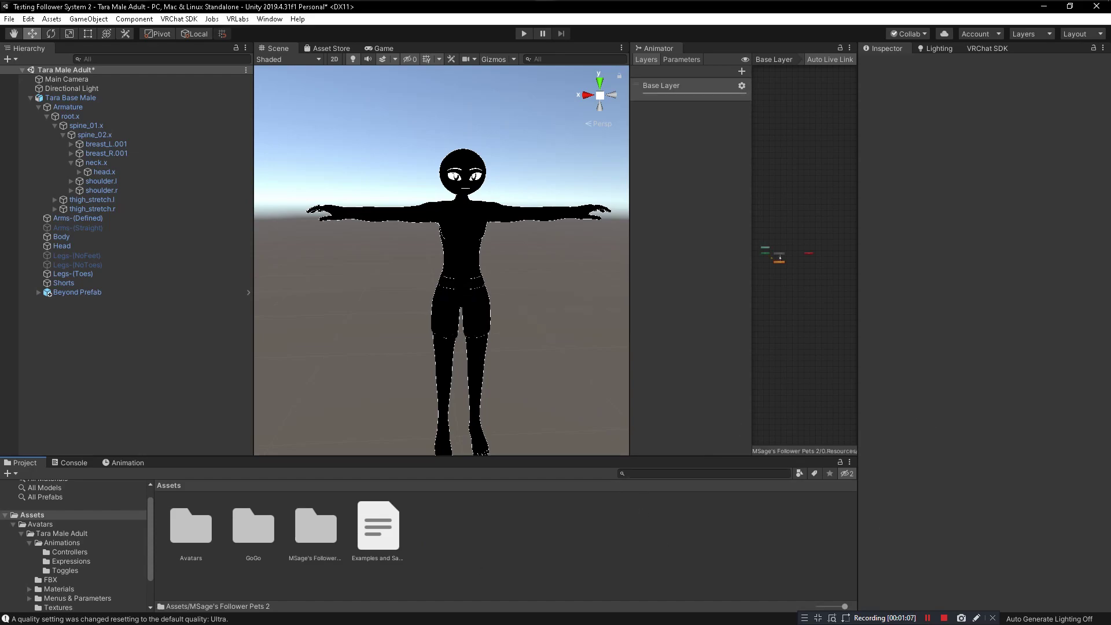
double_click(312, 539)
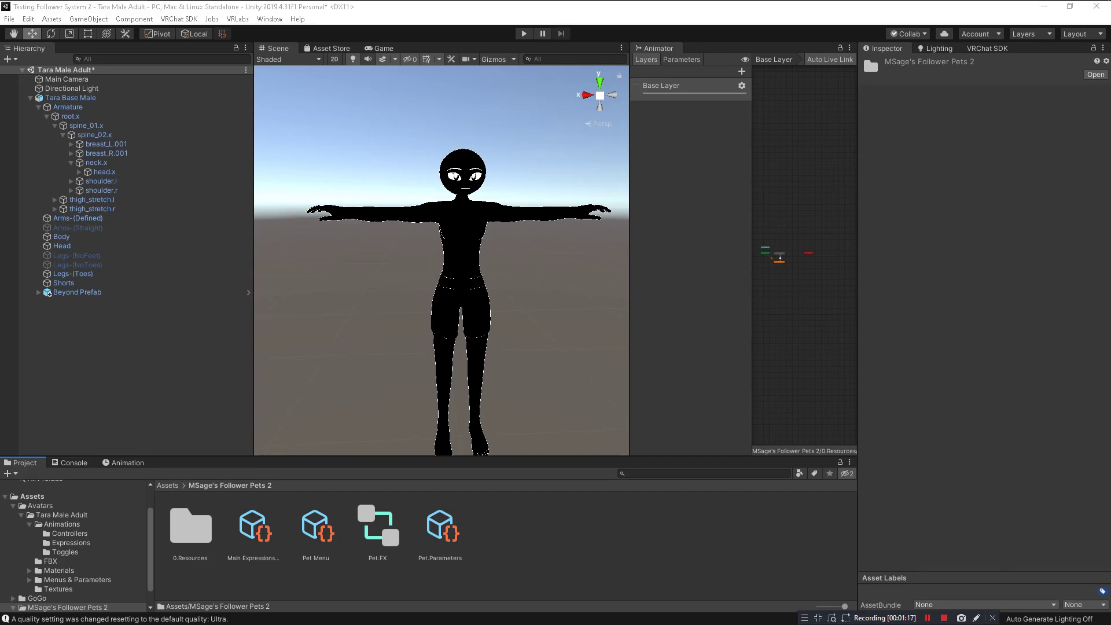
Import the Tara Gothic Kitten Bela package and open its folder
left_click_drag(1110, 79, 1002, 80)
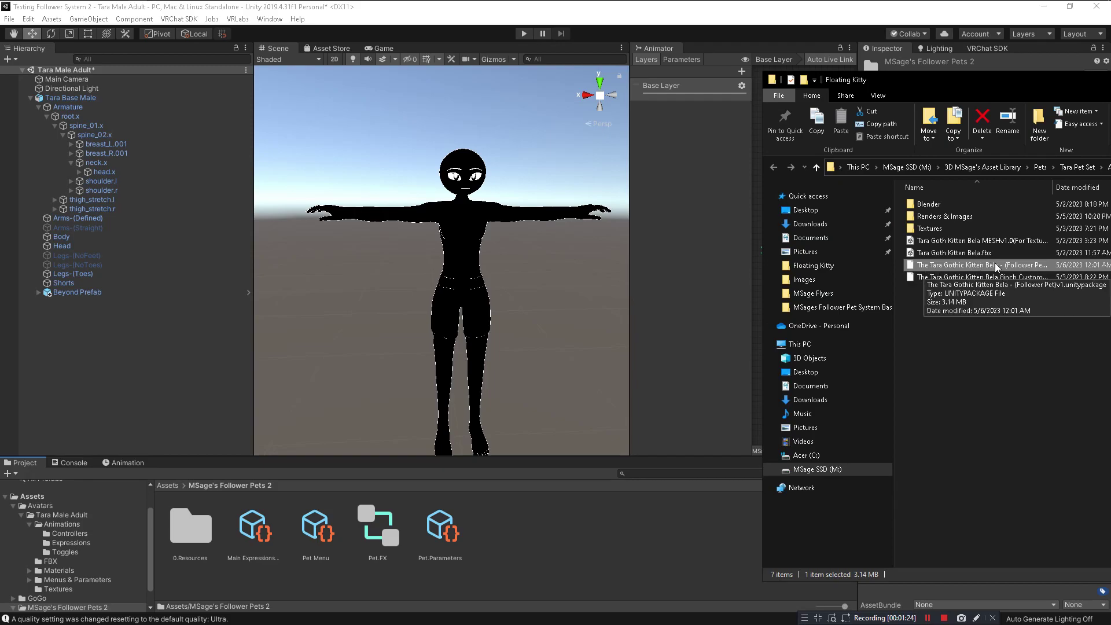
left_click_drag(973, 267, 554, 503)
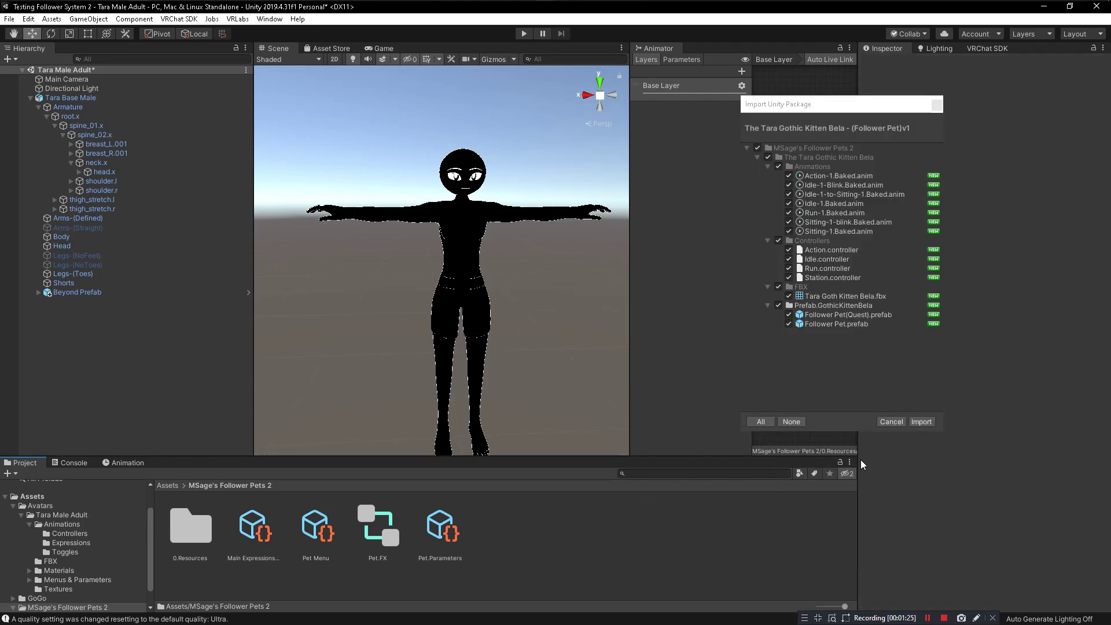
left_click(933, 421)
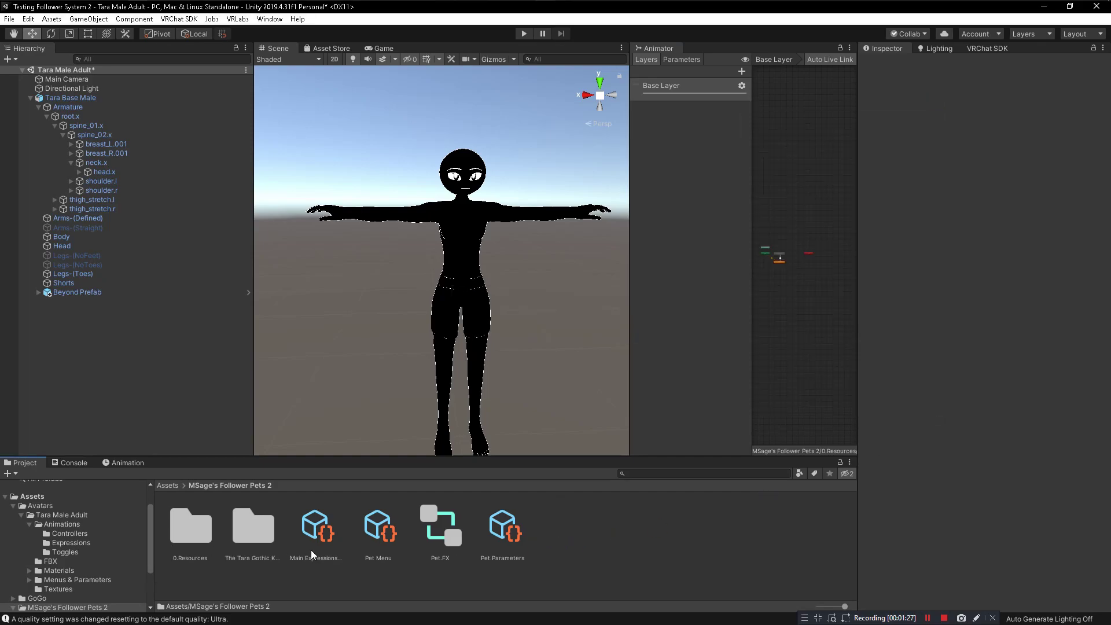
double_click(254, 529)
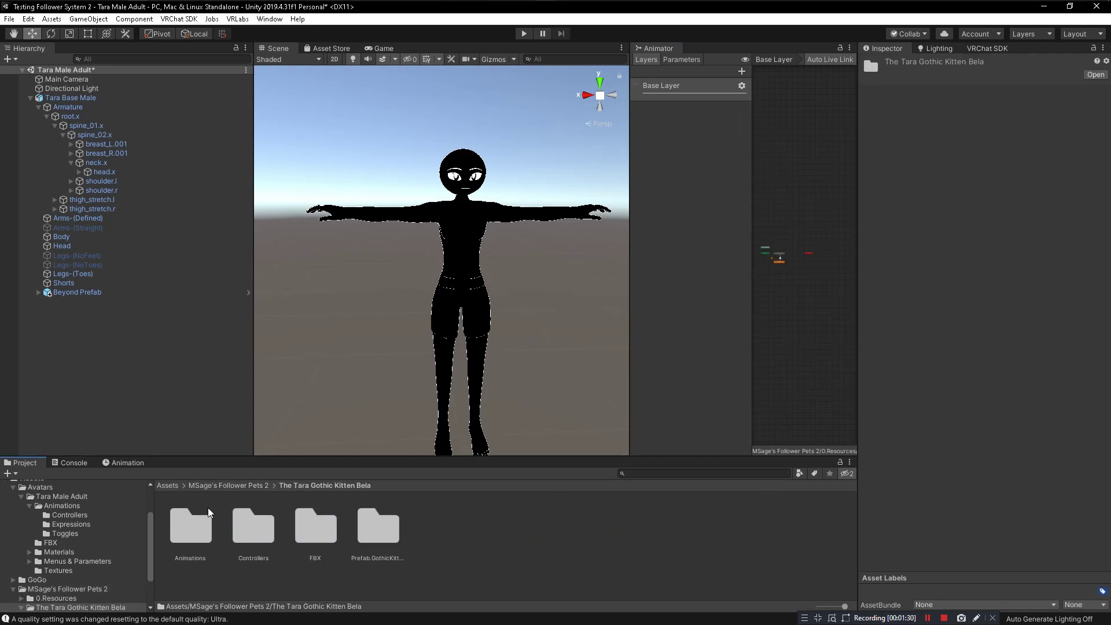
Add the Prefab.GothicKittenBela Follower Pet to the scene as a child of Tara Base Male
double_click(378, 528)
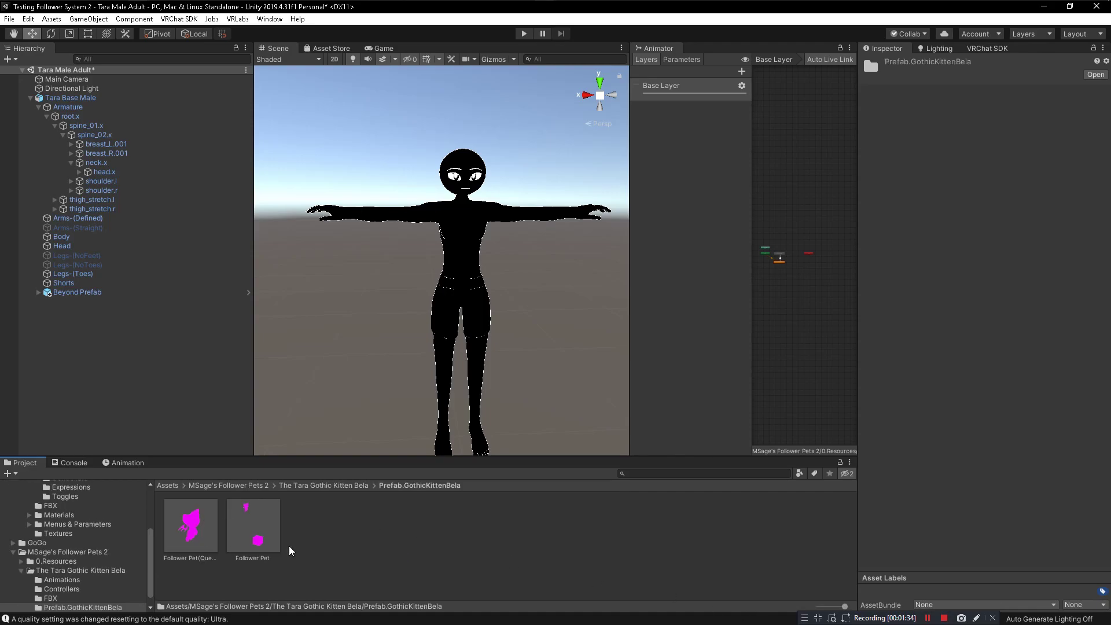
left_click_drag(272, 533, 91, 350)
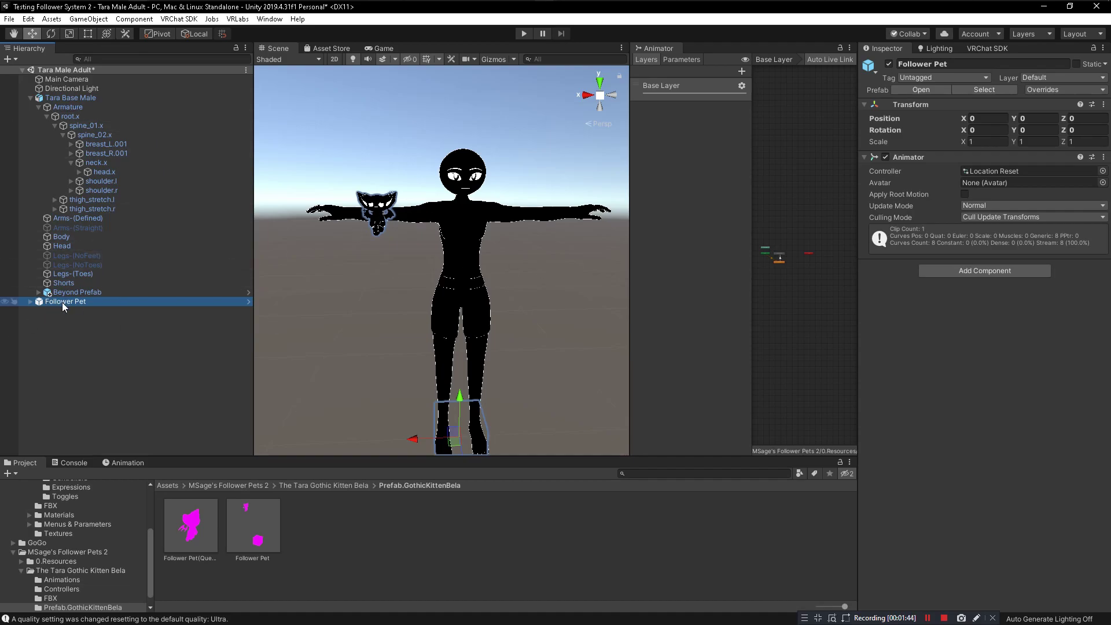
left_click_drag(65, 301, 81, 96)
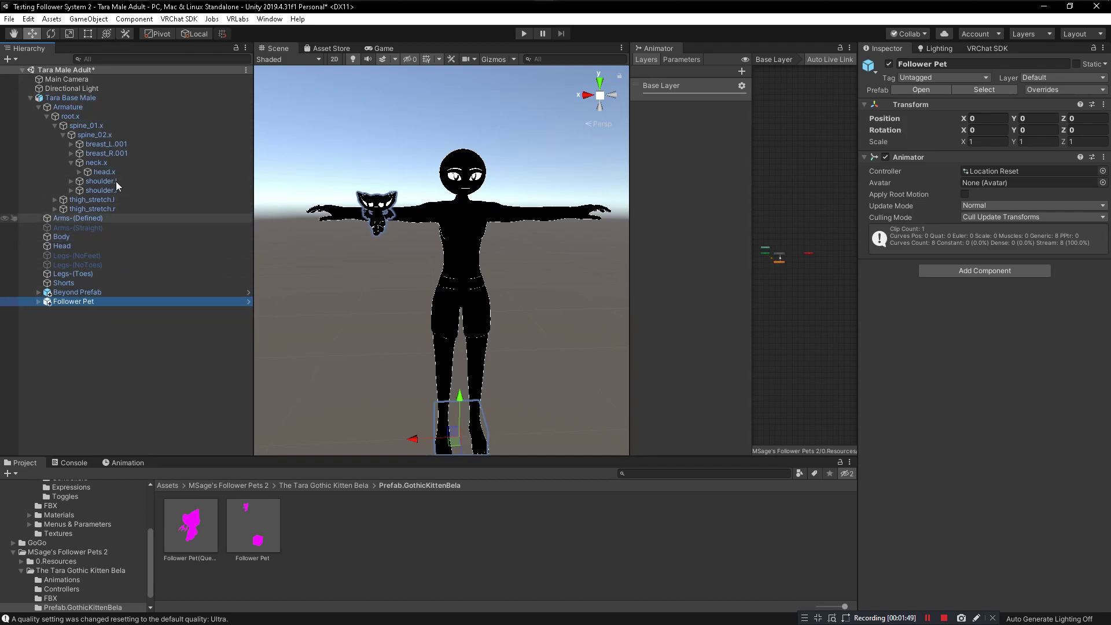
left_click_drag(408, 231, 407, 259, "alt")
left_click(556, 259)
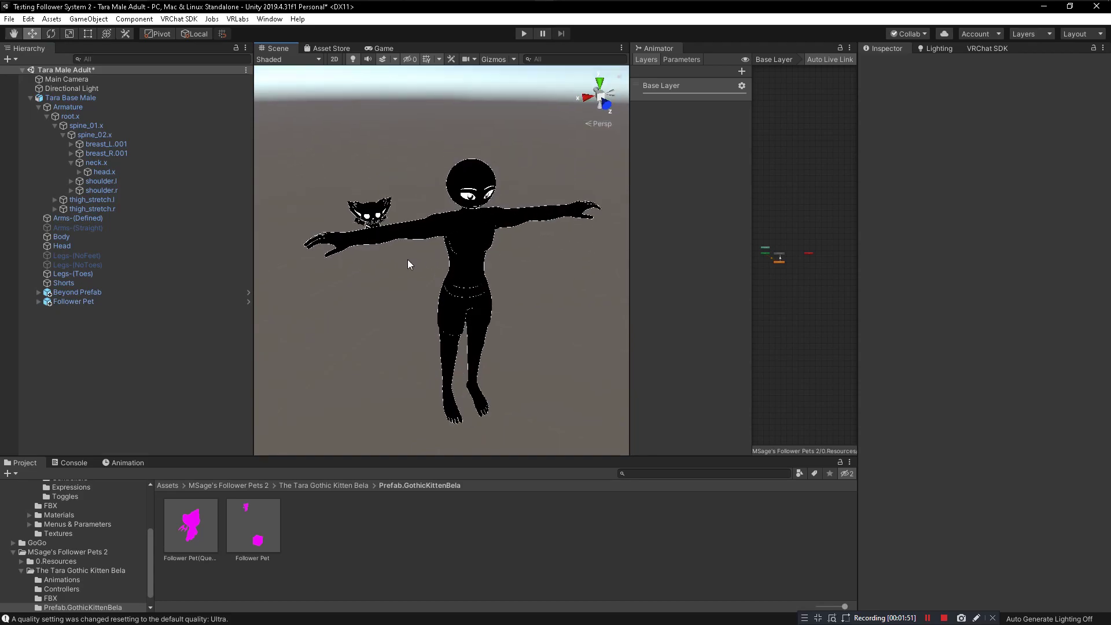
Expand Follower Pet and its Avatar Tracking Points child, inspecting each object
left_click_drag(519, 347, 443, 335, "alt")
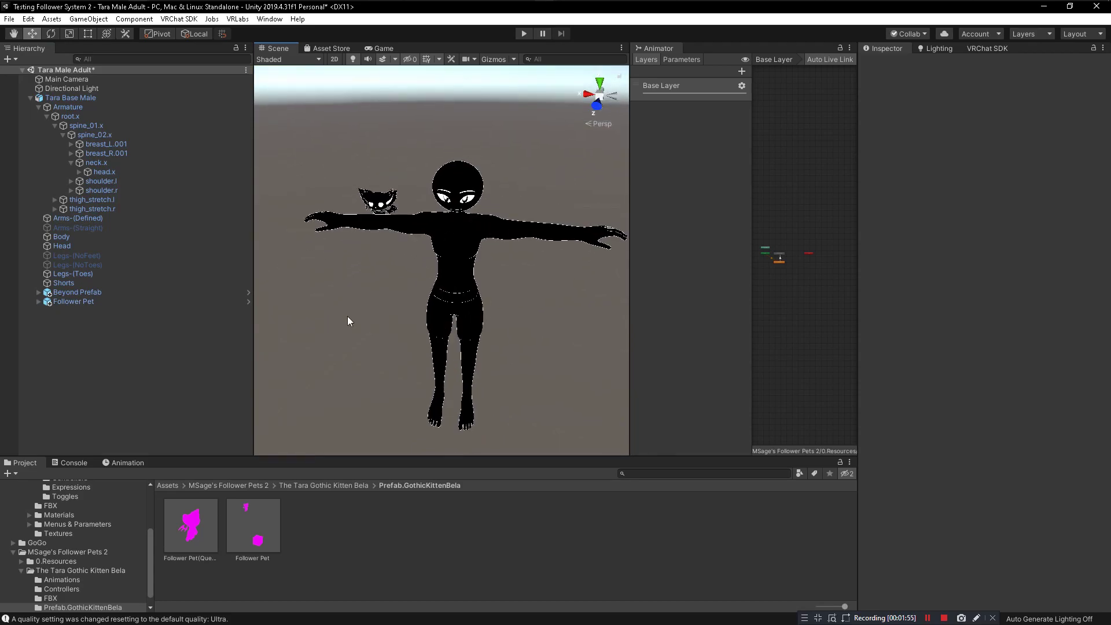
left_click_drag(364, 359, 431, 344, "alt")
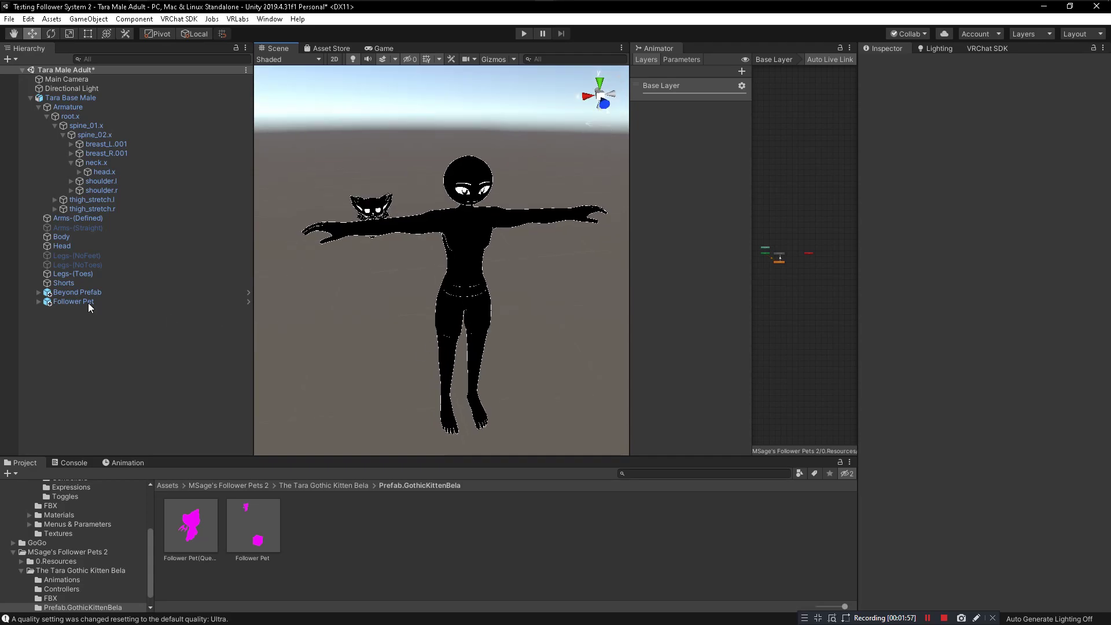
left_click(37, 301)
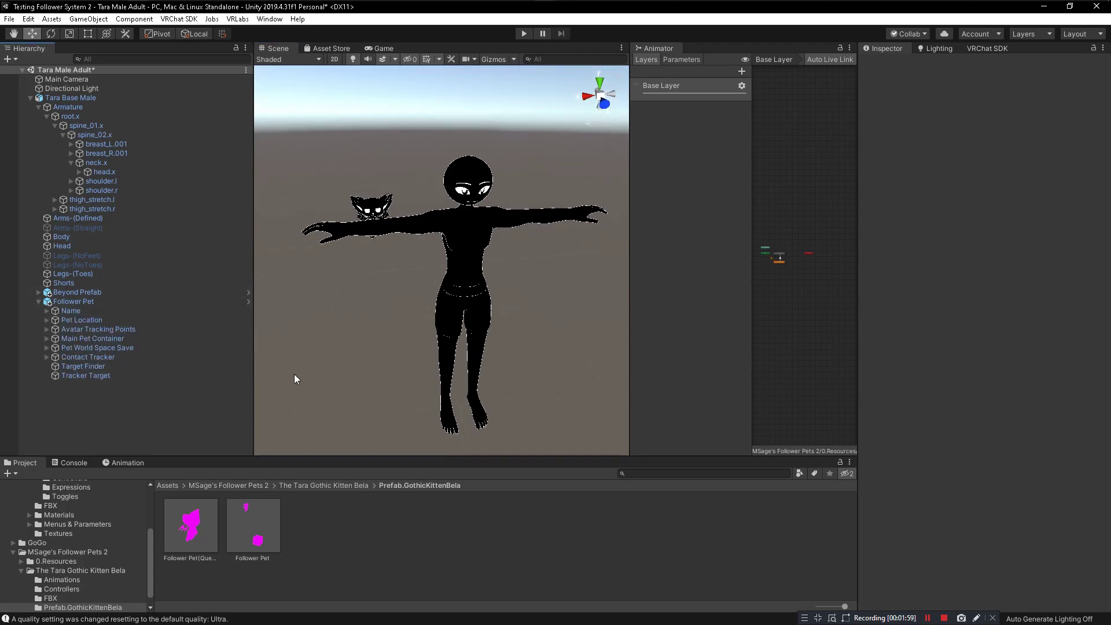
left_click(300, 485)
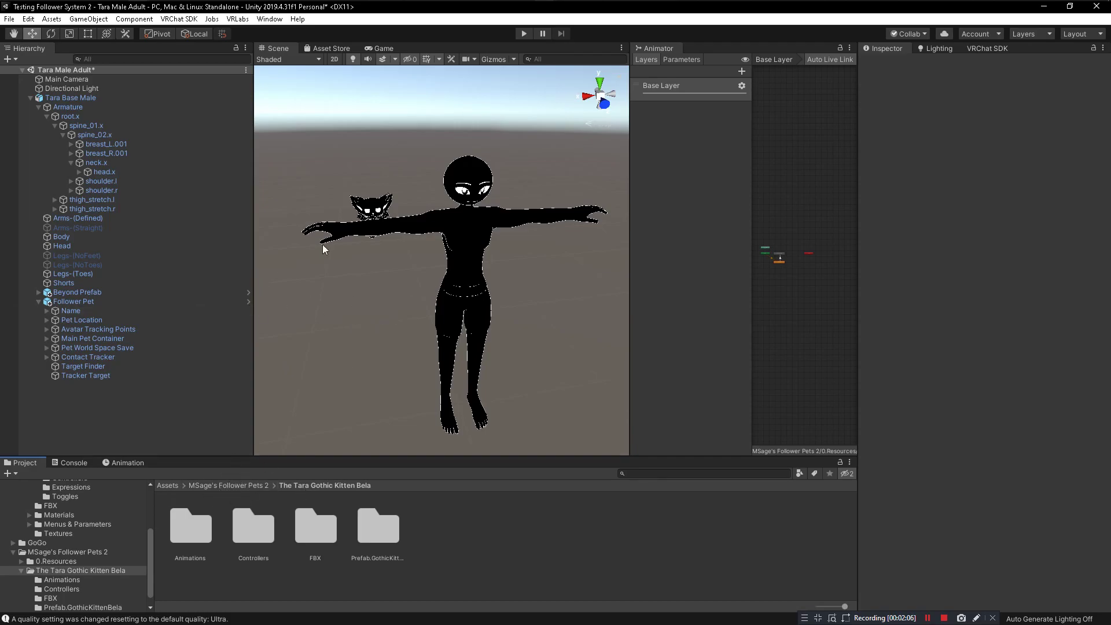
left_click(116, 301)
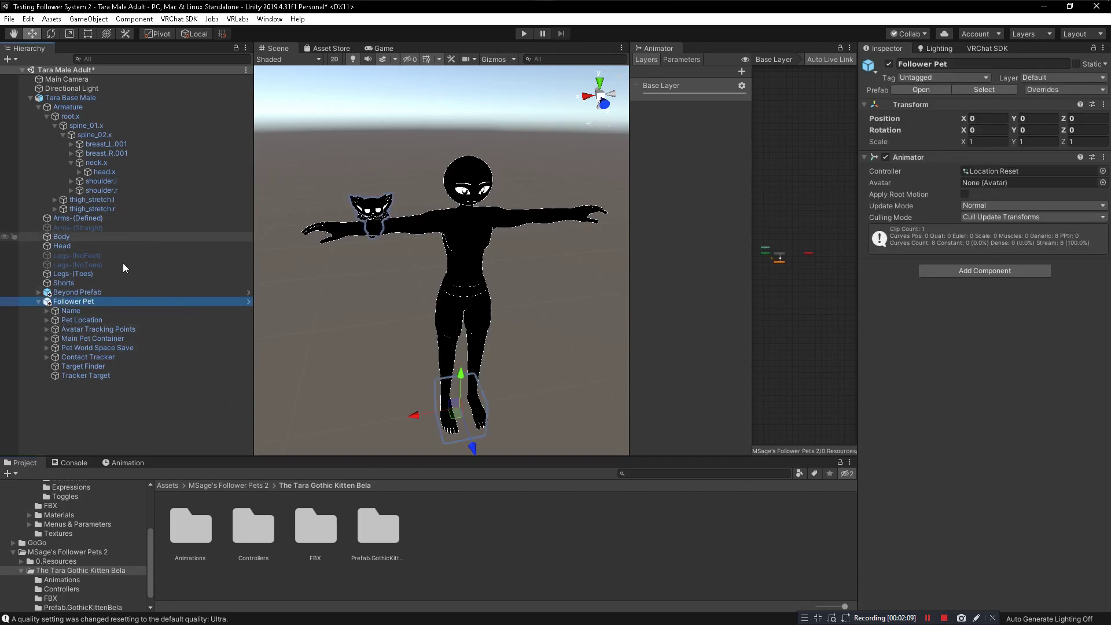
left_click_drag(521, 272, 376, 289, "alt")
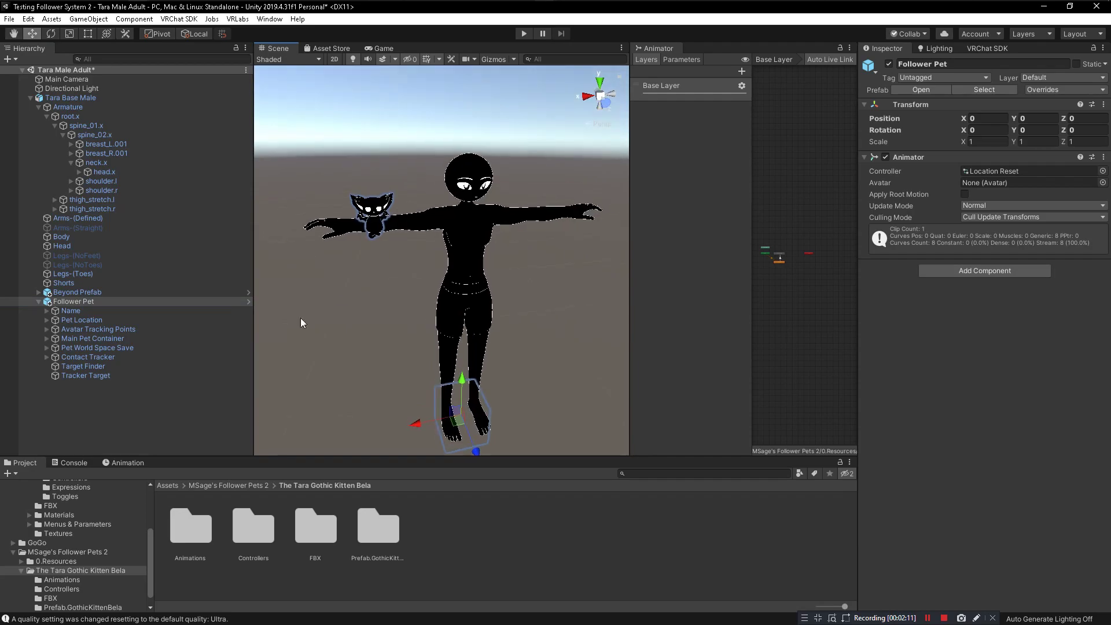
left_click(87, 329)
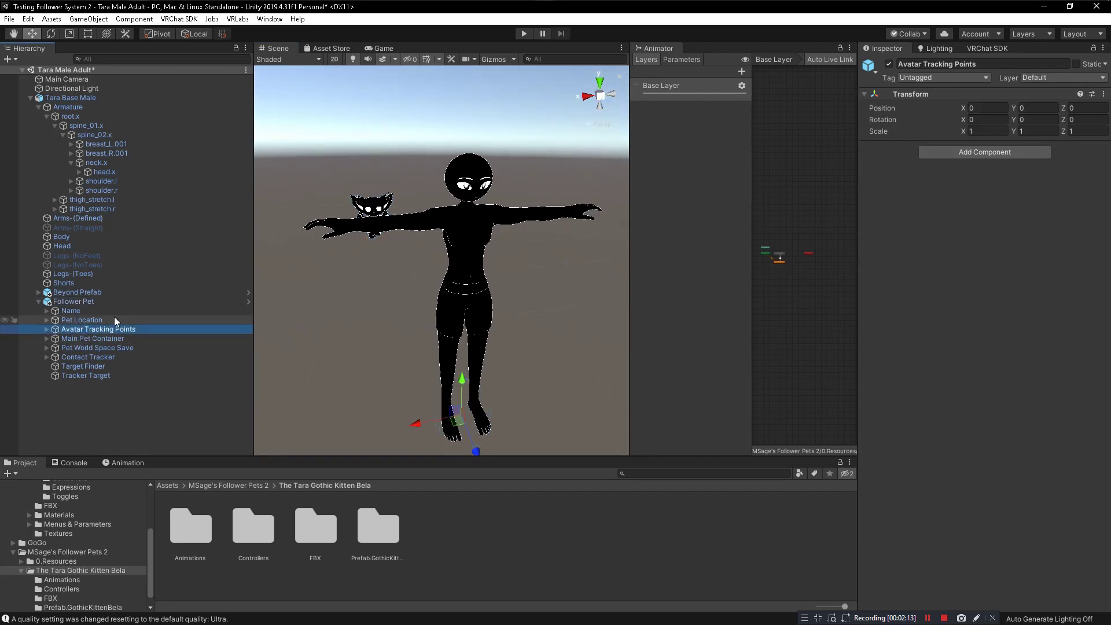
left_click(47, 329)
Set head.x as the Bone Tracker's Parent Constraint source
left_click(89, 338)
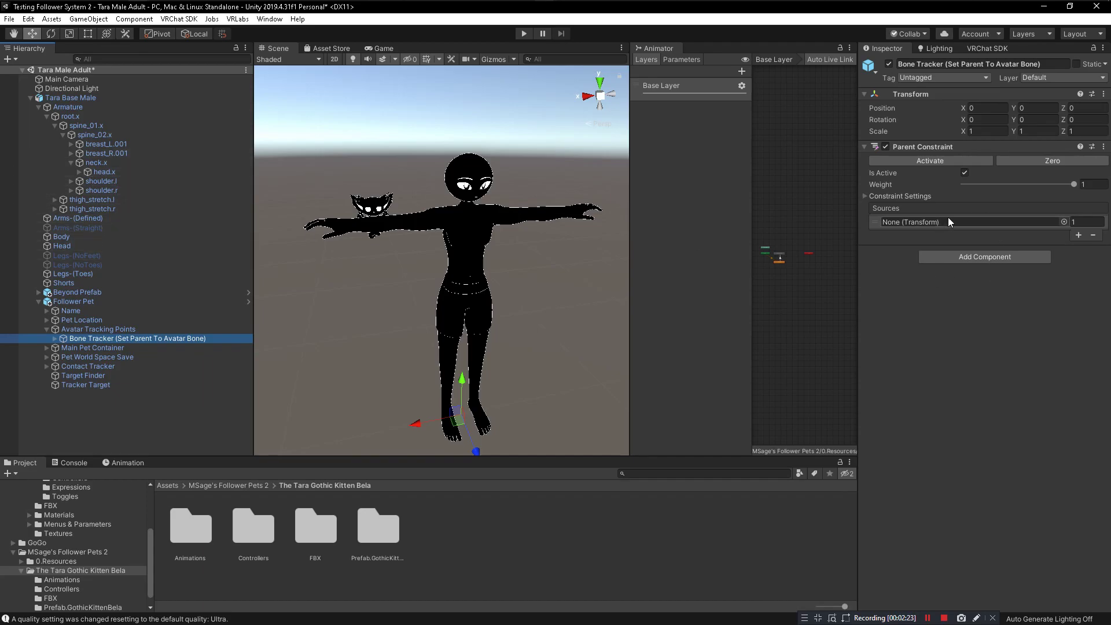
left_click(74, 339)
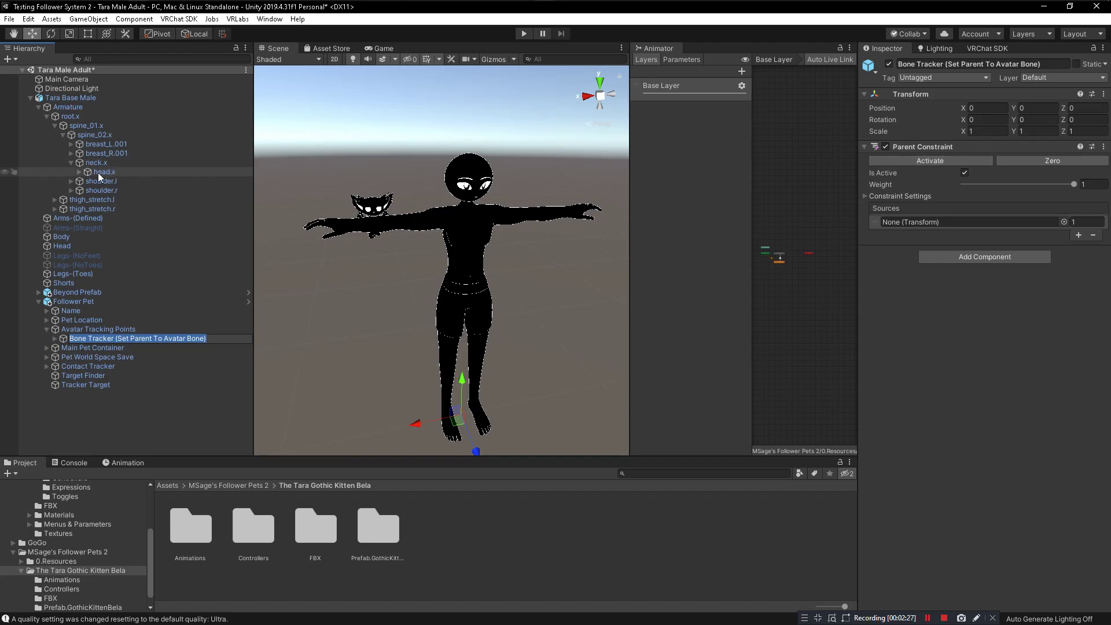
left_click_drag(100, 177, 960, 228)
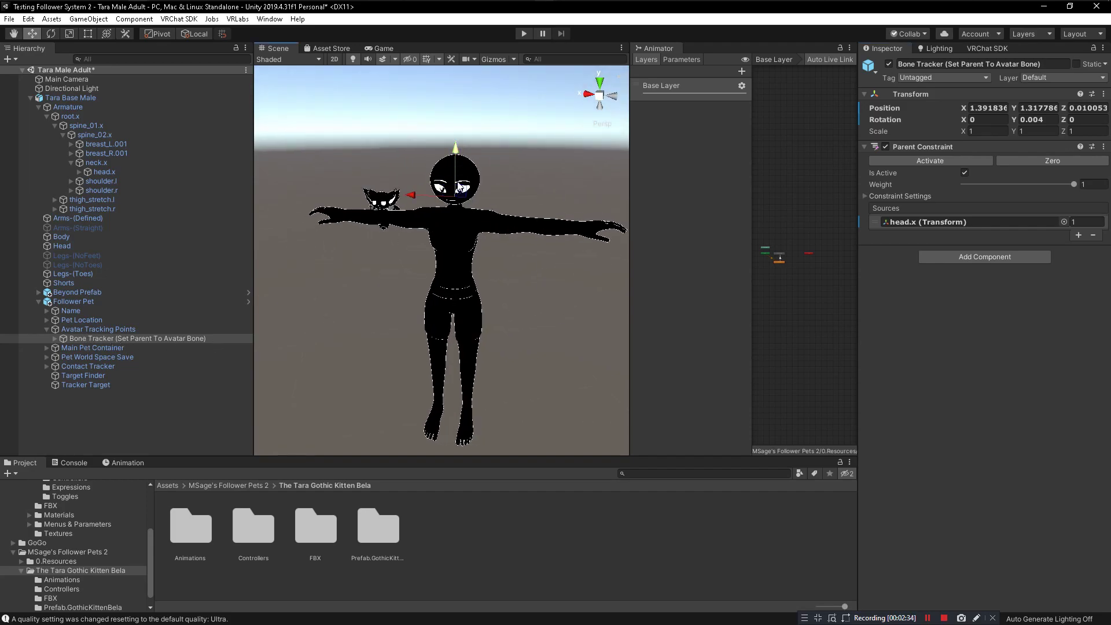
Check Final Pet Location's Y position of 0.177, then collapse the Follower Pet hierarchy
left_click(55, 338)
left_click(106, 348)
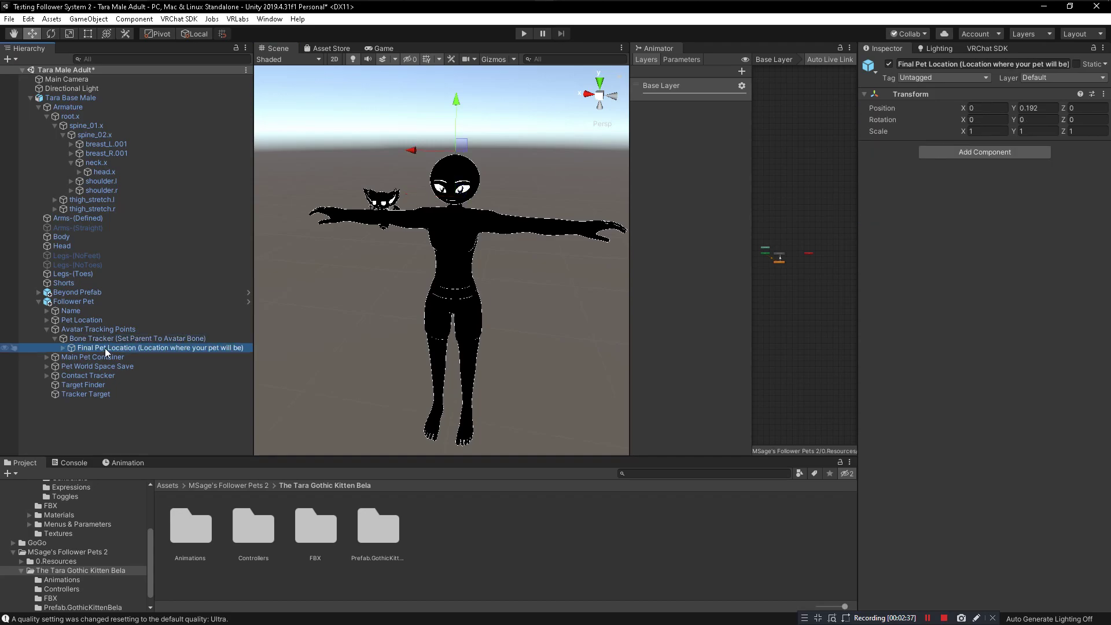
left_click_drag(556, 250, 478, 100, "alt")
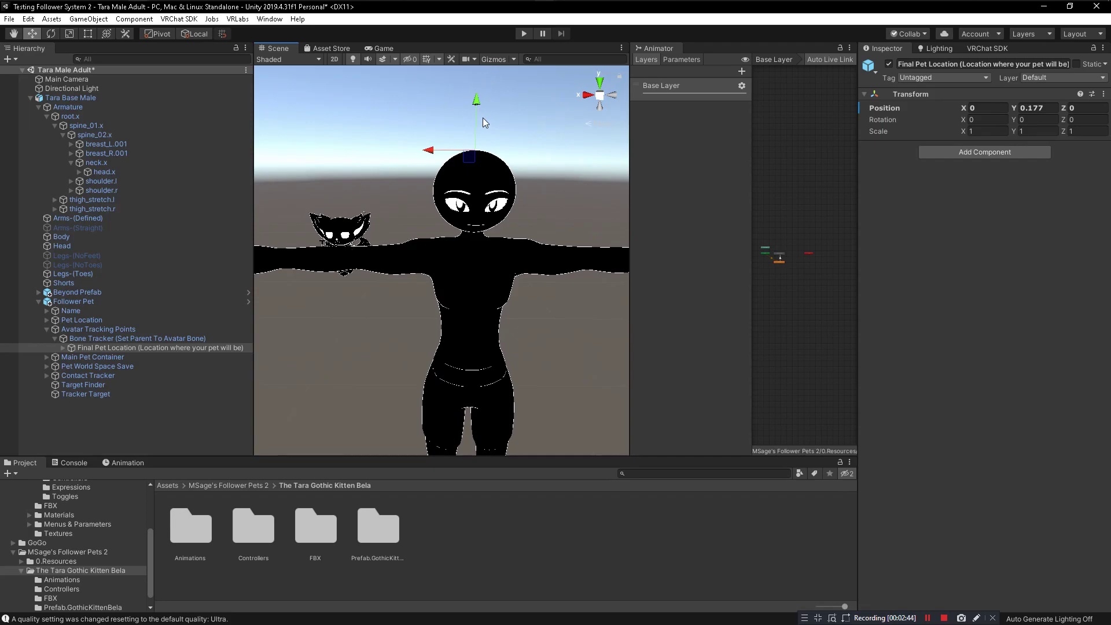
left_click(47, 329)
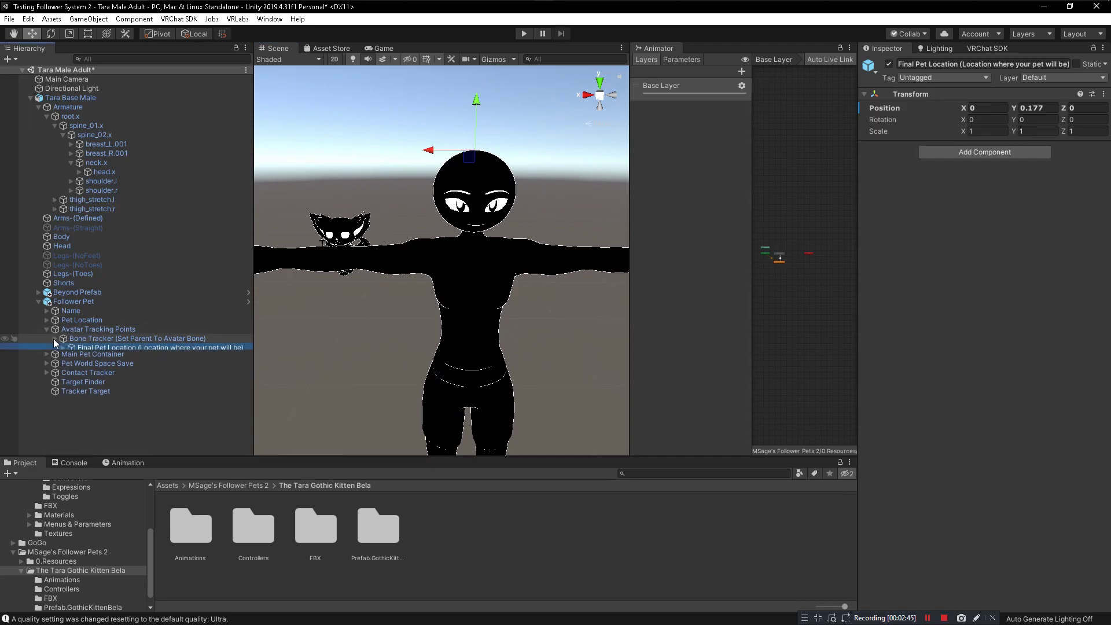
left_click(38, 302)
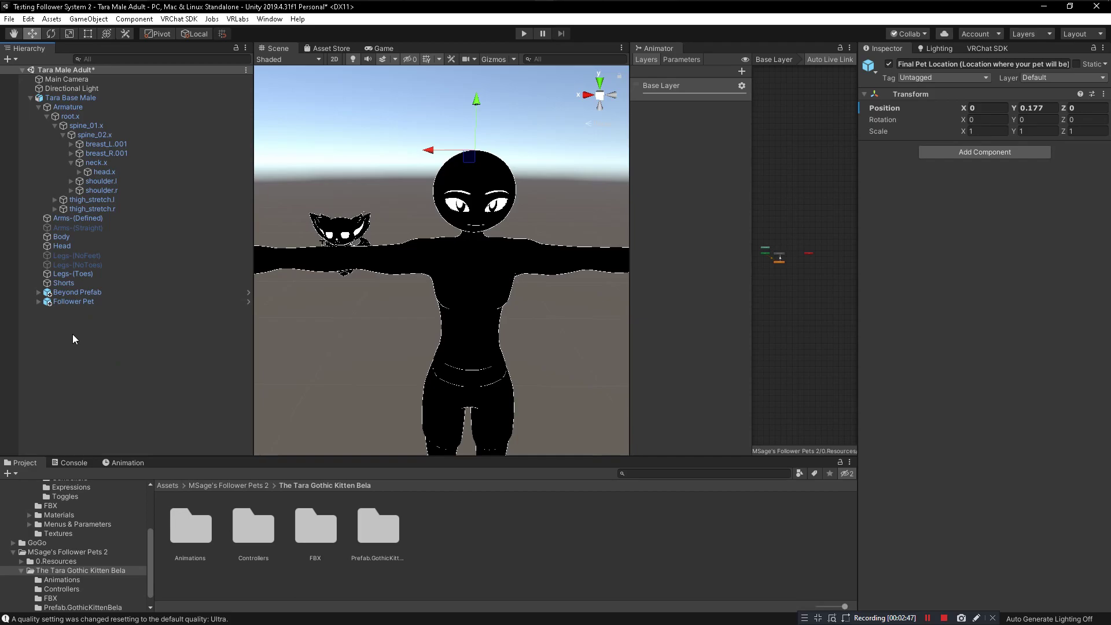
left_click(38, 301)
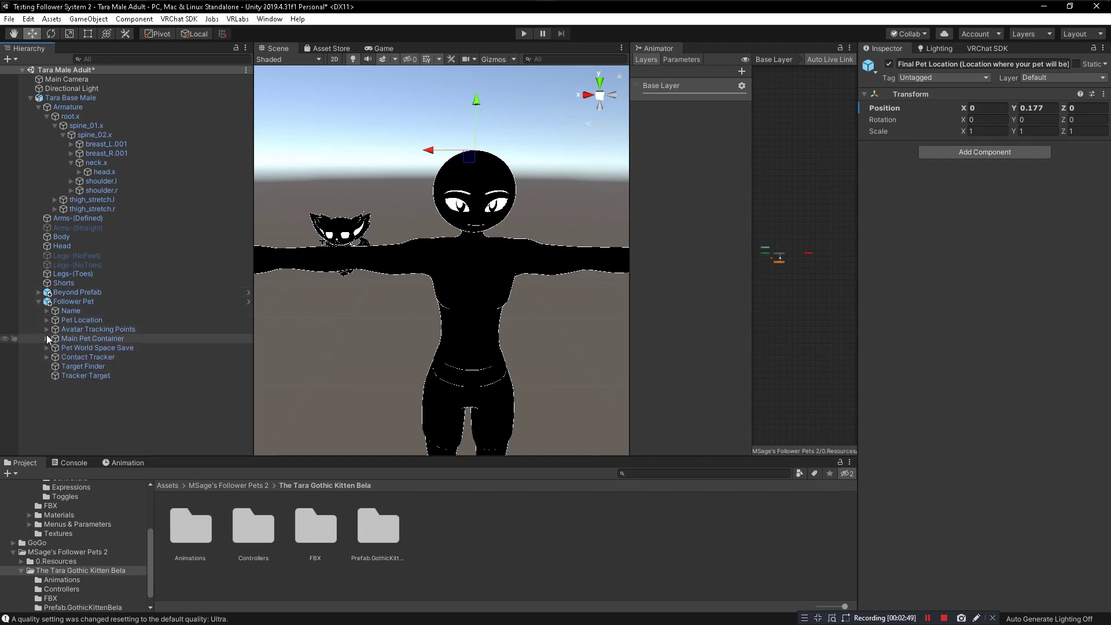
left_click(47, 319)
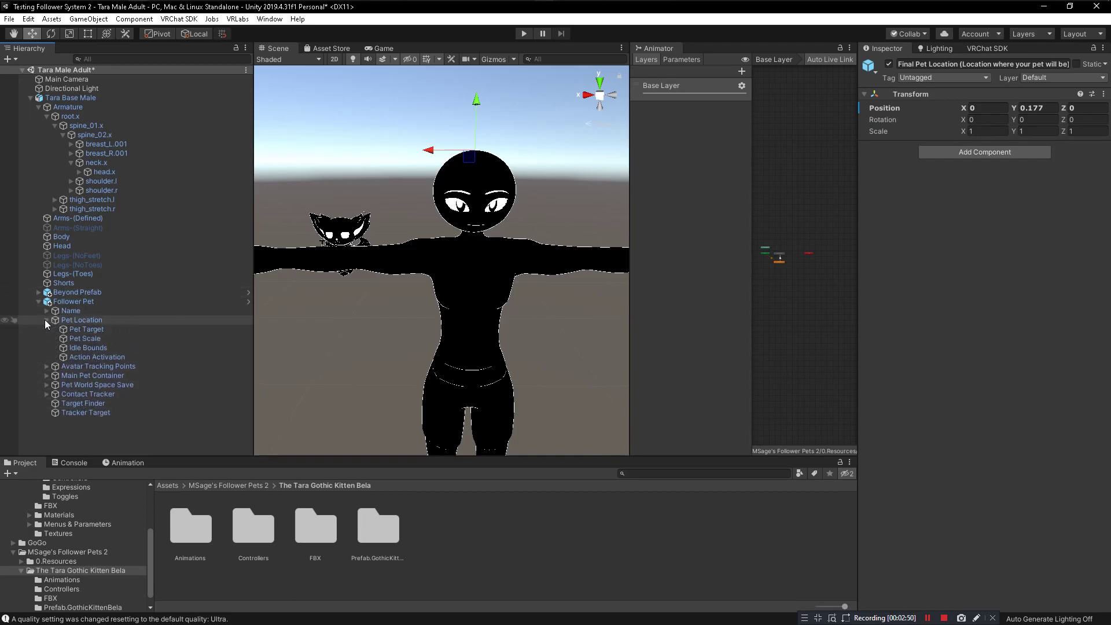
left_click(87, 330)
scroll(366, 357, "down", 5)
scroll(366, 358, "up", 3)
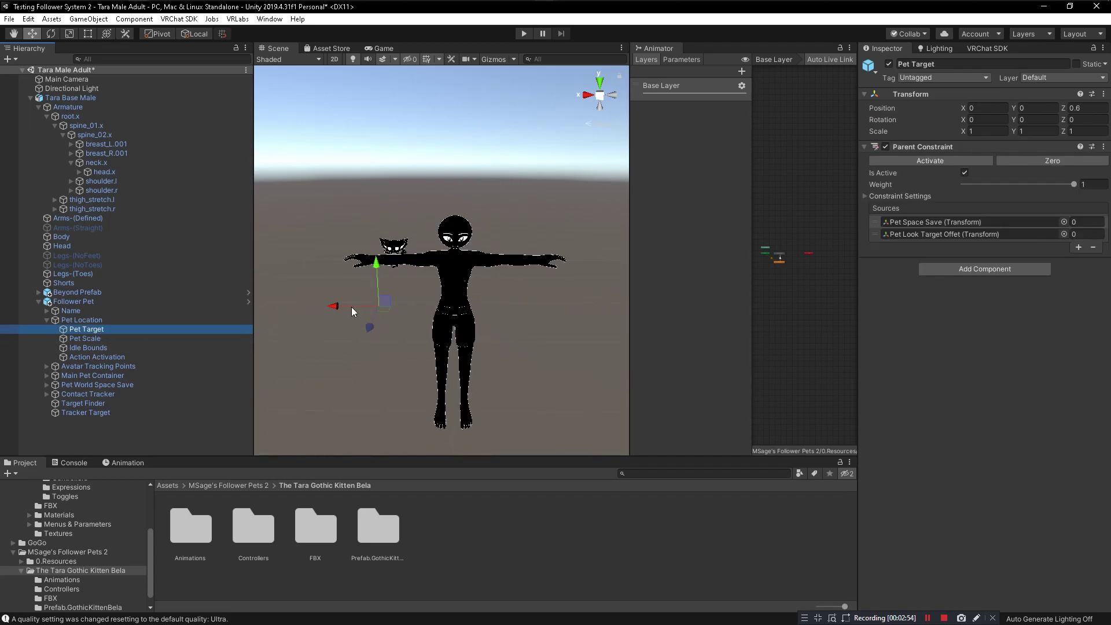
left_click(85, 339)
left_click(51, 33)
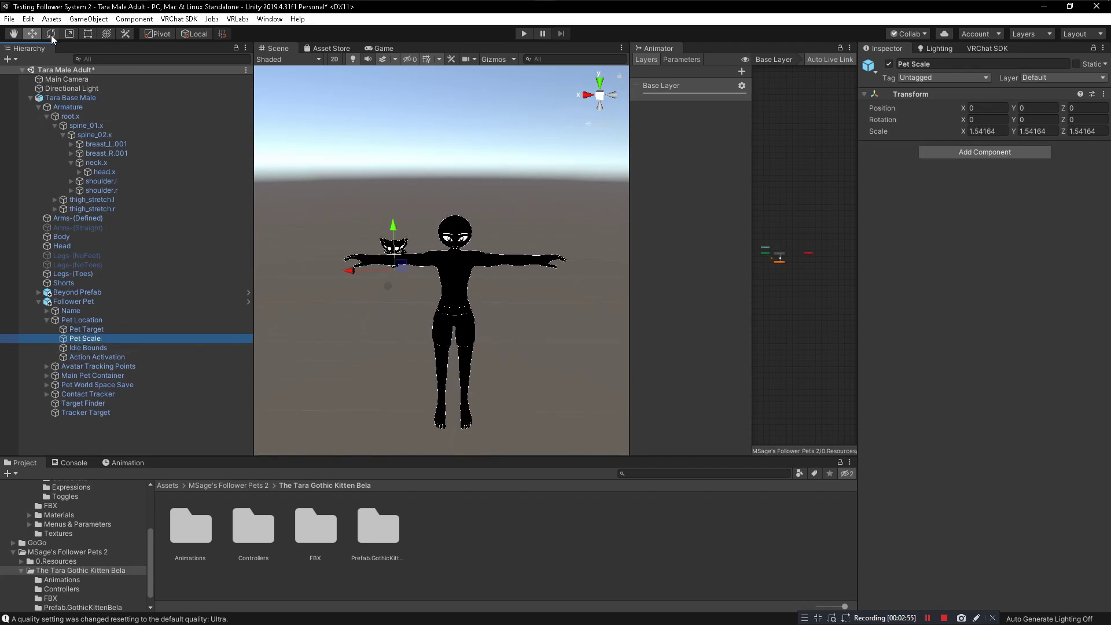
left_click(68, 33)
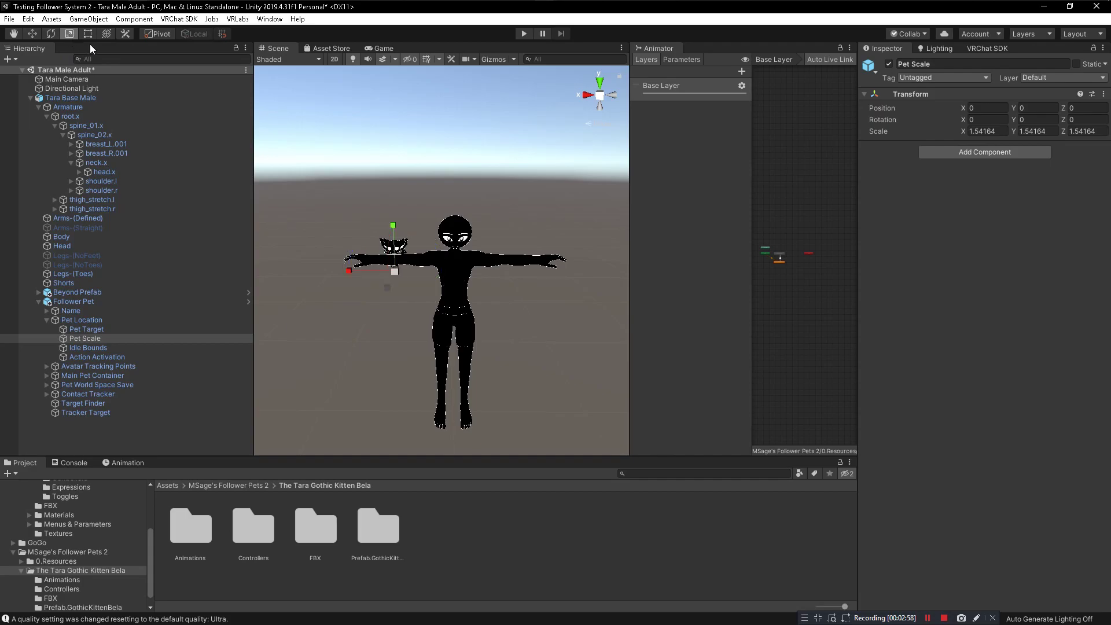
left_click_drag(394, 270, 412, 301)
key("ctrl+z")
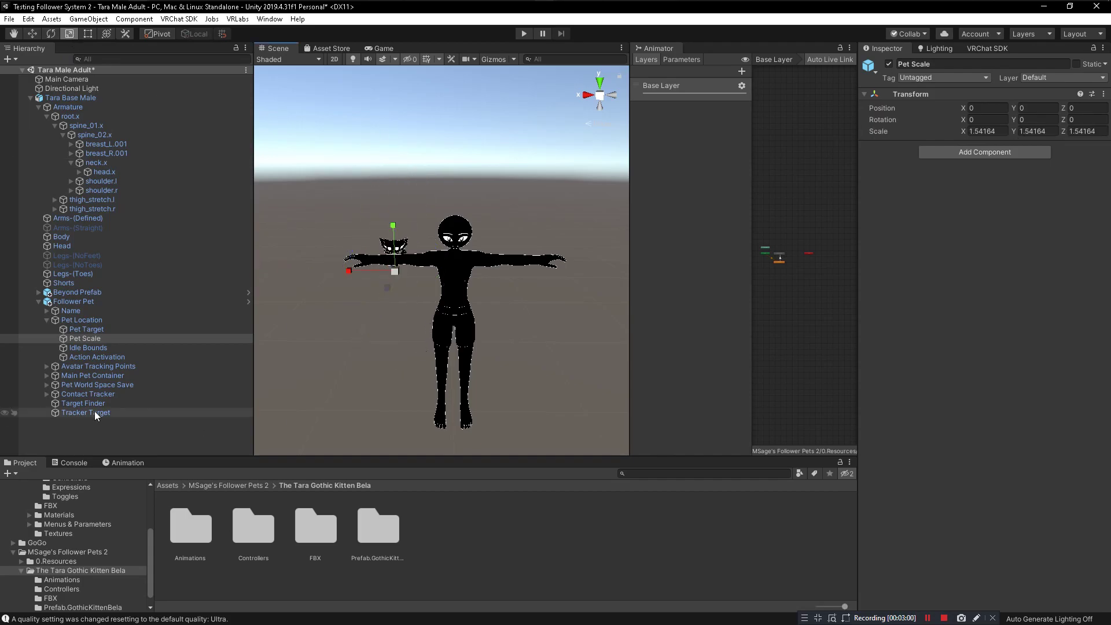
left_click(88, 347)
left_click_drag(366, 310, 336, 312, "alt")
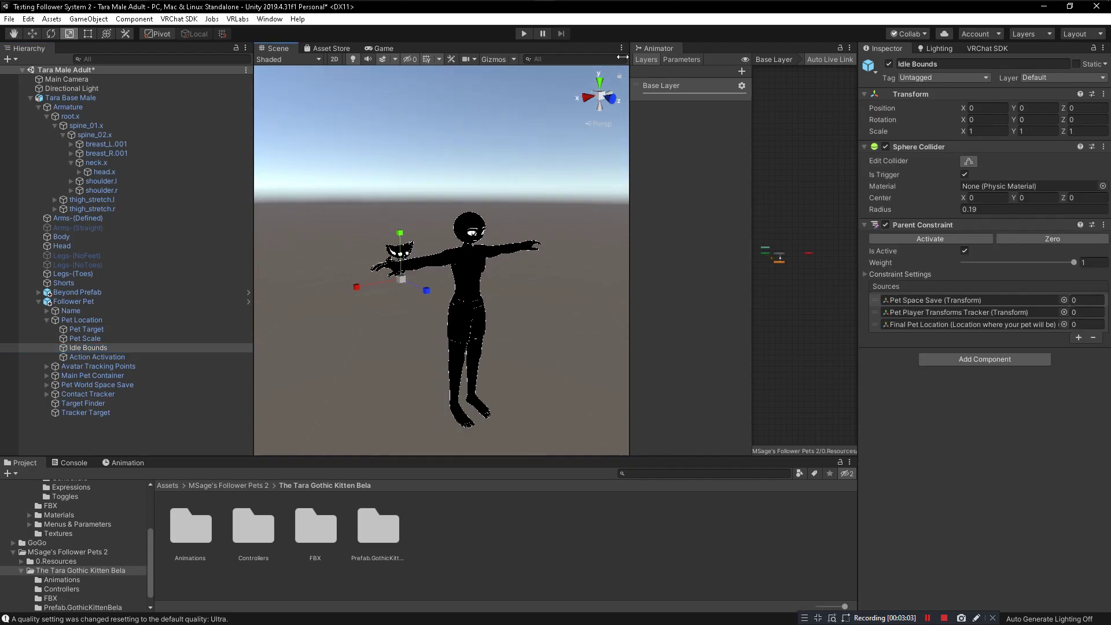
left_click(113, 356)
left_click(110, 347)
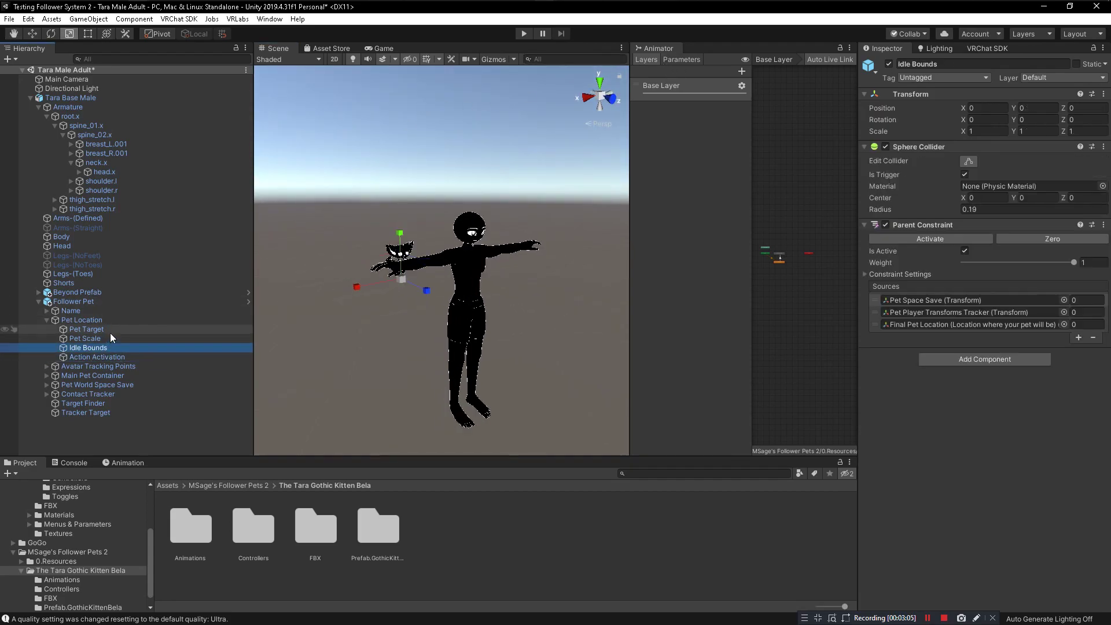
left_click(107, 328)
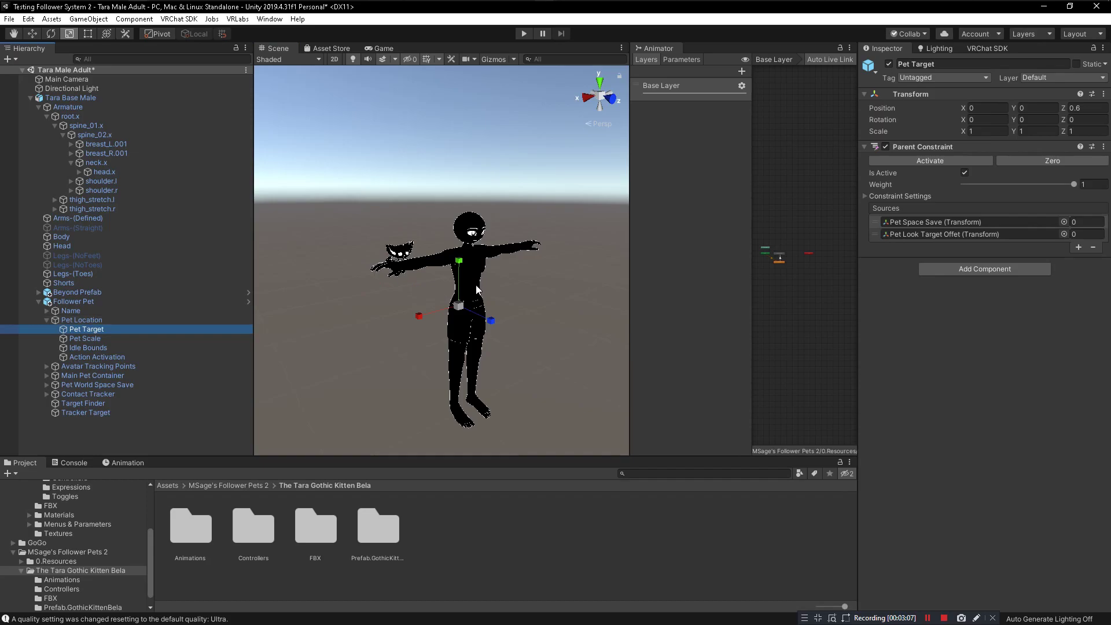
left_click(39, 301)
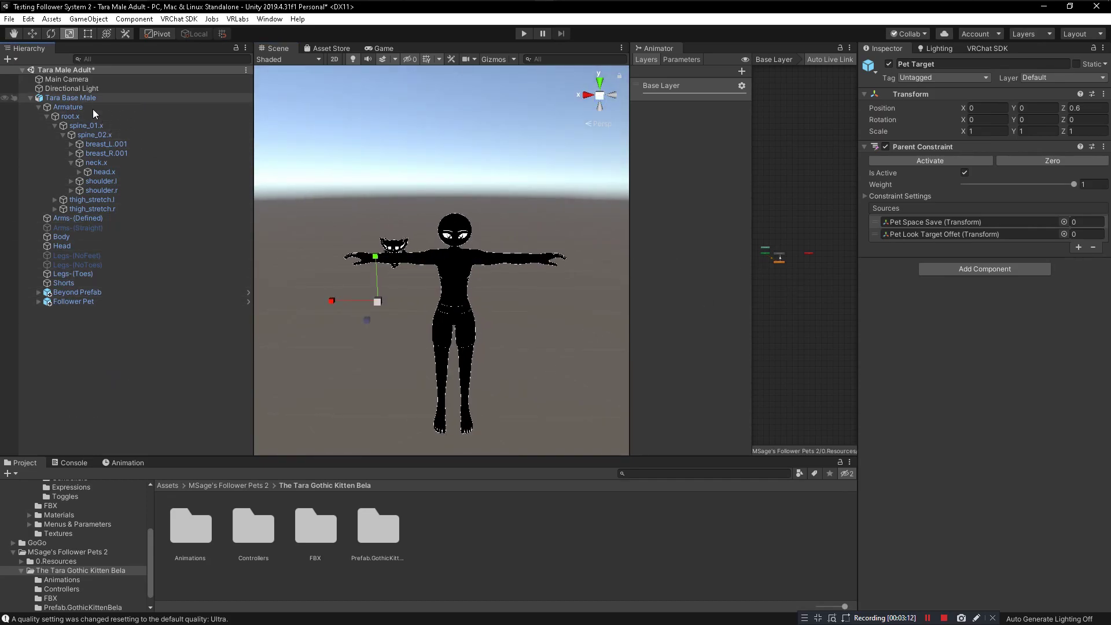
right_click_drag(421, 257, 410, 266)
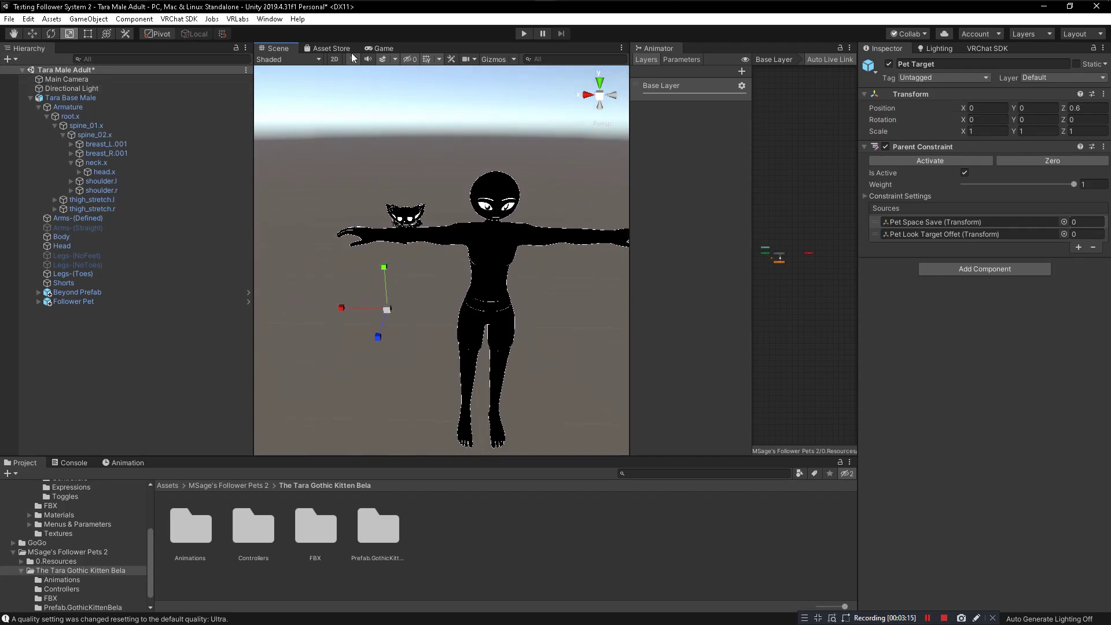
Open VRLabs > Avatars 3.0 Manager and drag Tara Base Male into its Avatar field
left_click(237, 20)
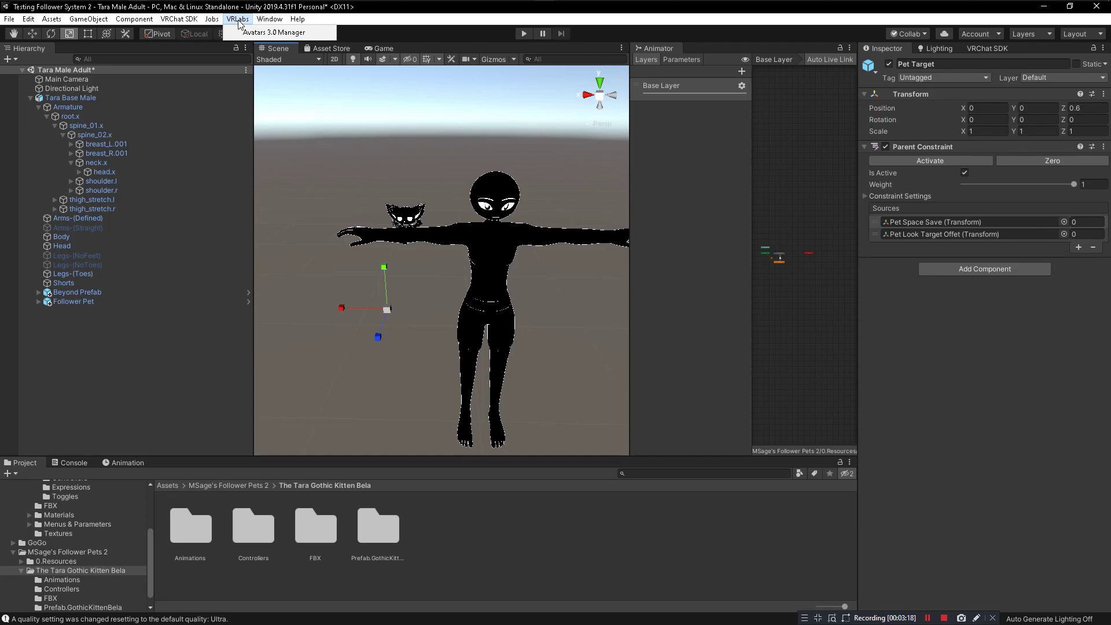
left_click(264, 34)
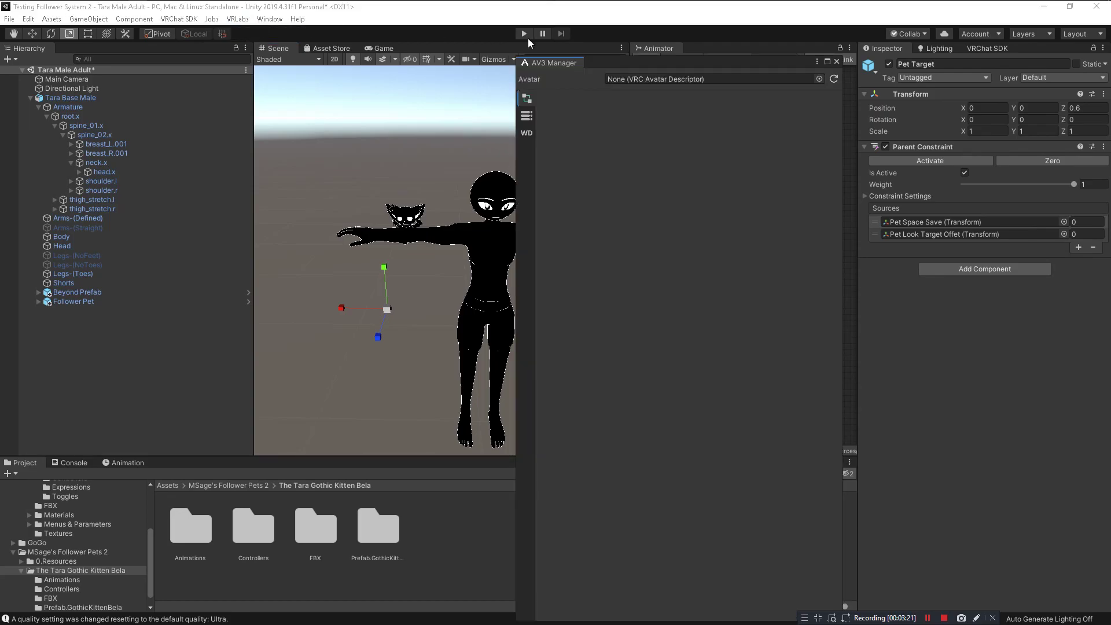
left_click_drag(609, 69, 739, 65)
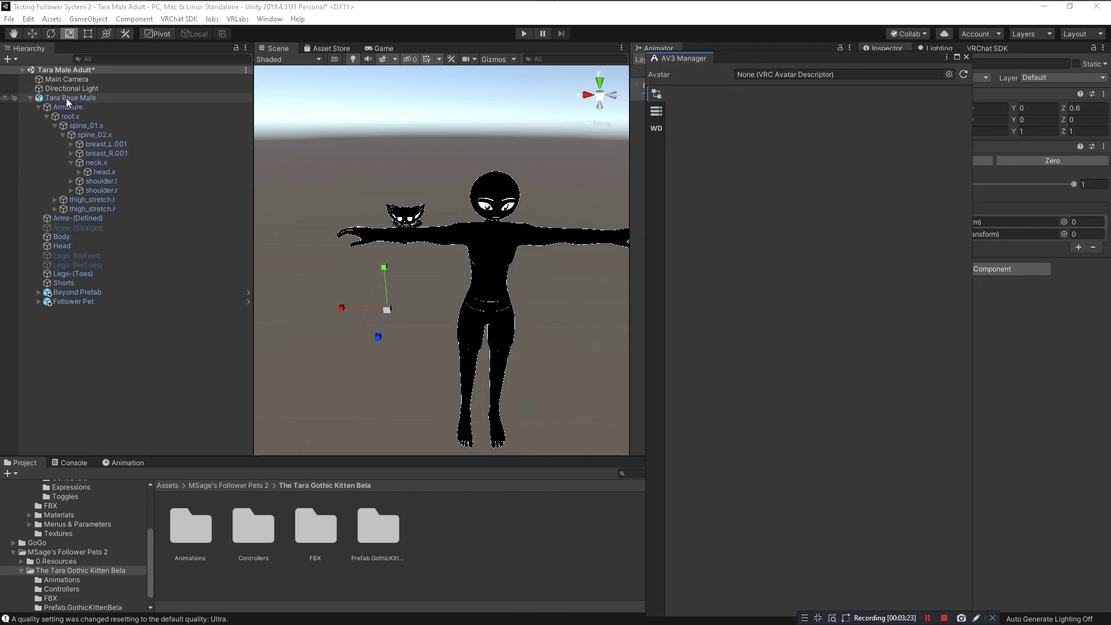
left_click_drag(64, 98, 769, 77)
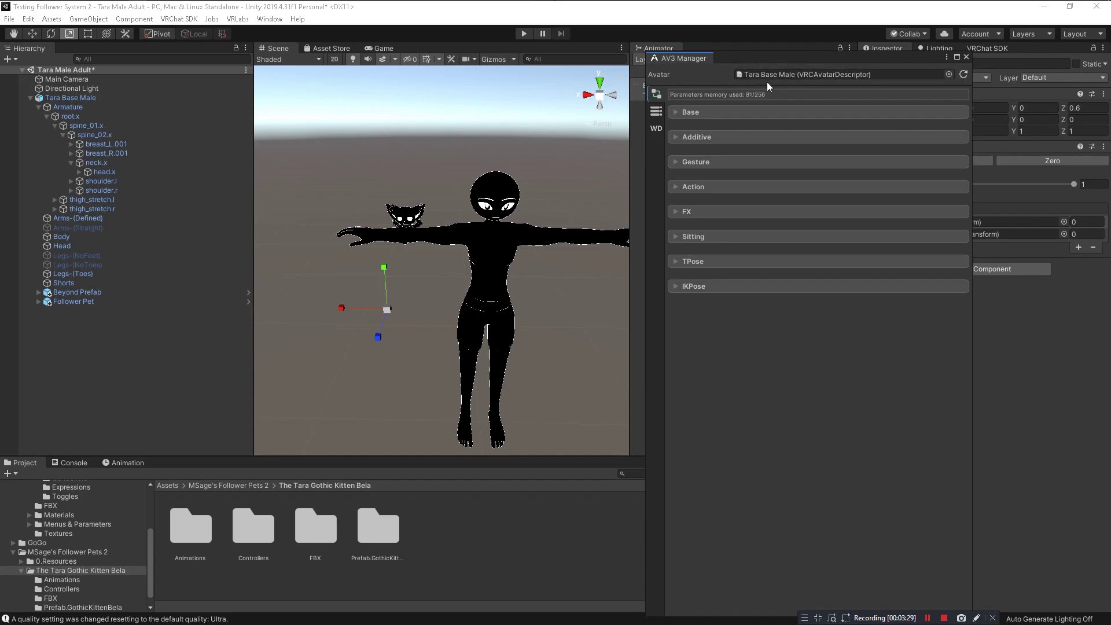
left_click_drag(776, 64, 793, 60)
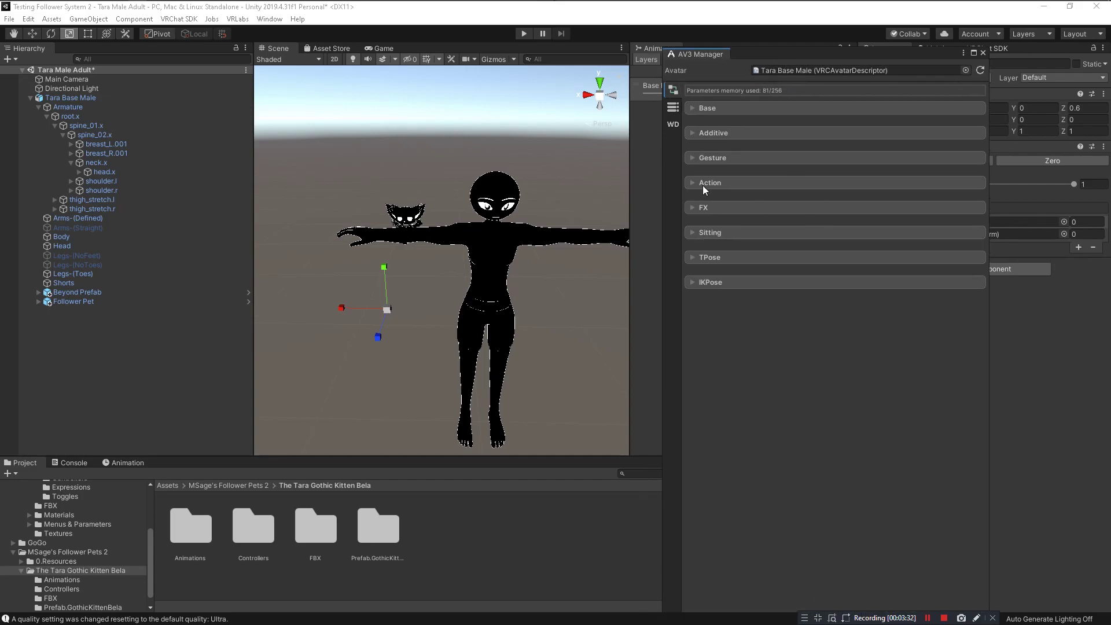
Merge the Pet.FX animator from MSage's Follower Pets 2 into a new FX controller
left_click(692, 207)
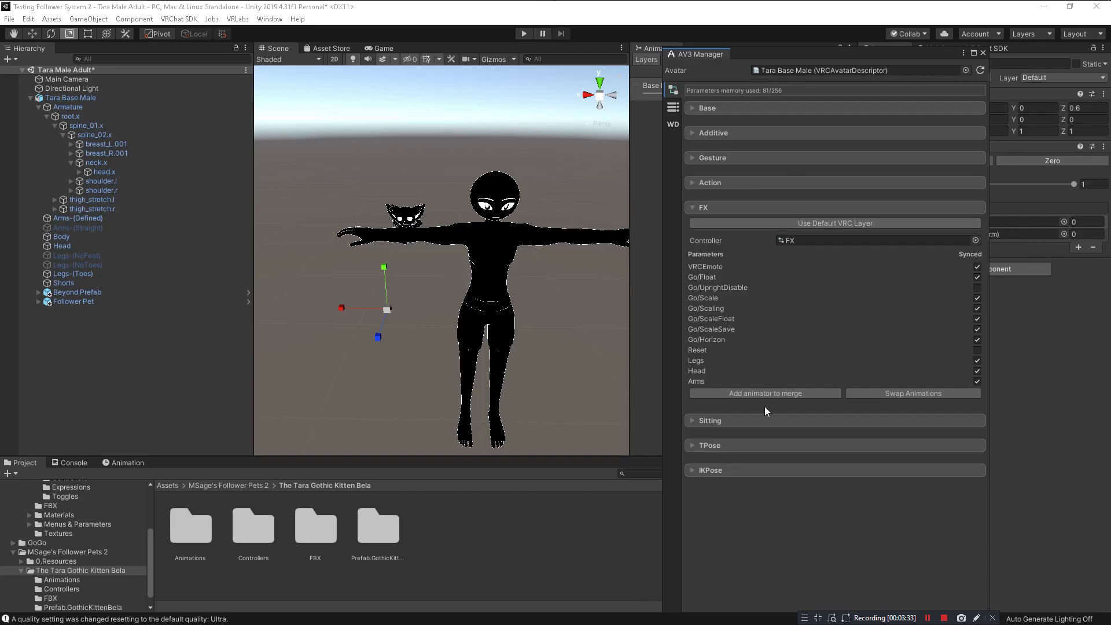
left_click(740, 391)
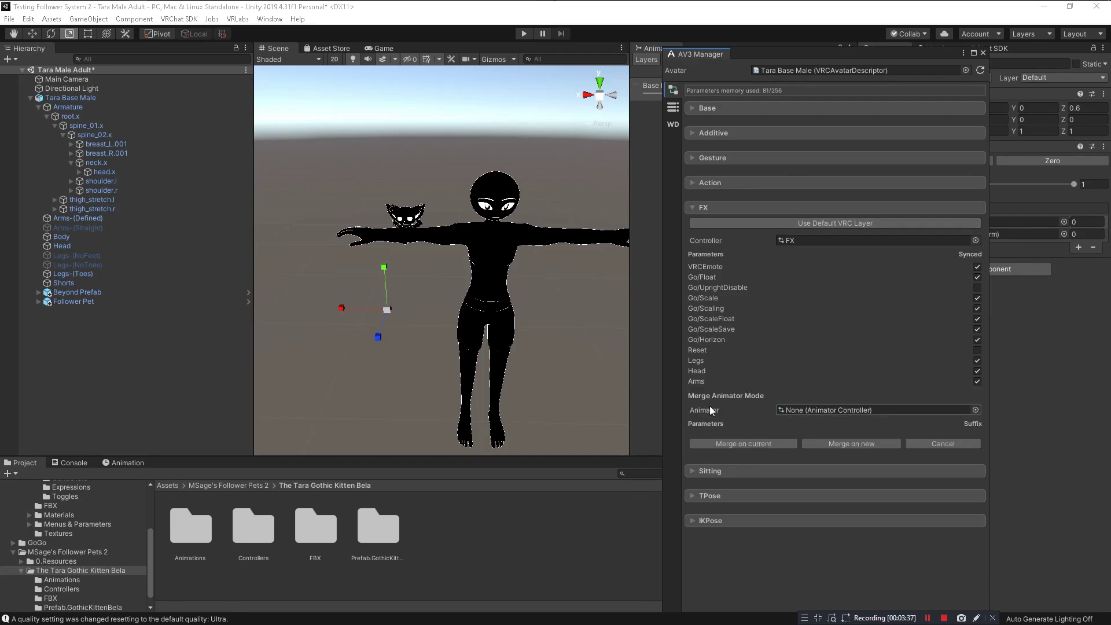
scroll(85, 570, "down", 1)
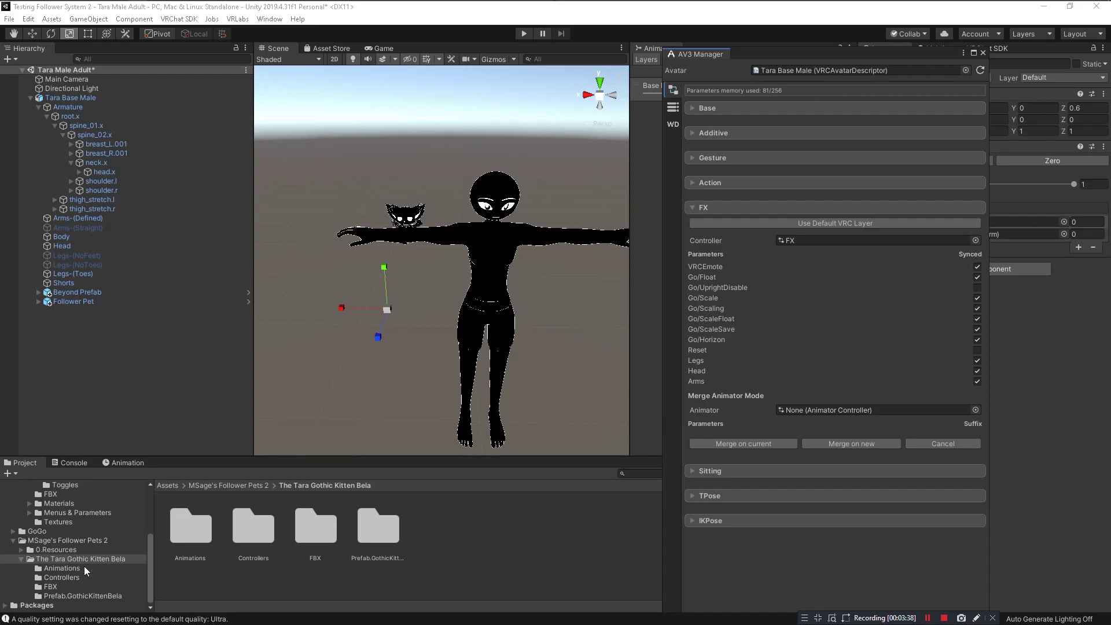
left_click(63, 542)
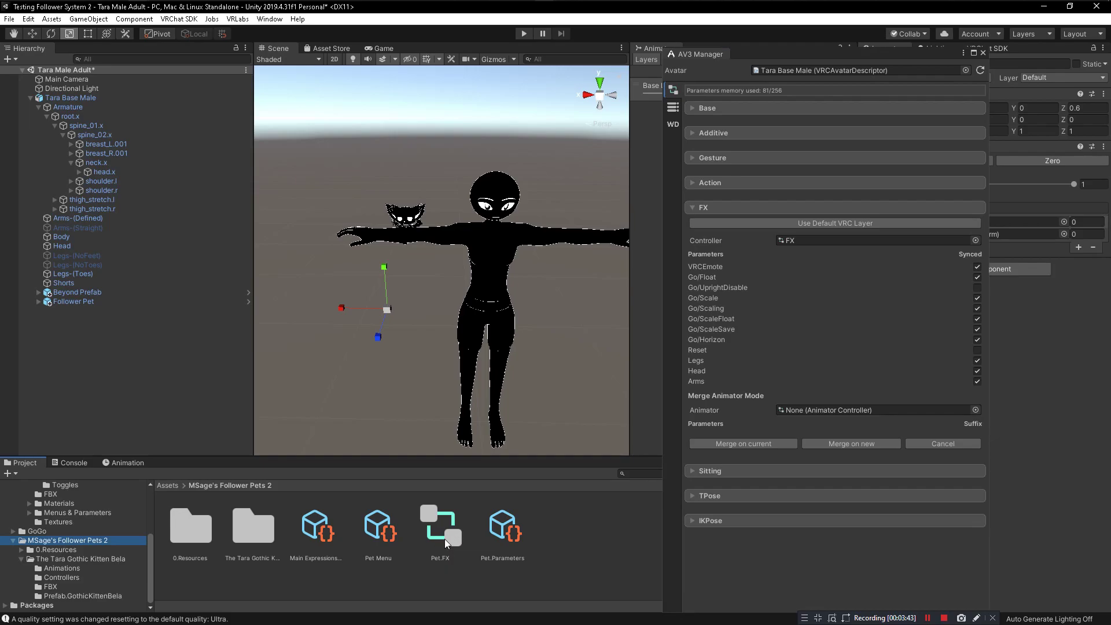
left_click_drag(445, 532, 876, 408)
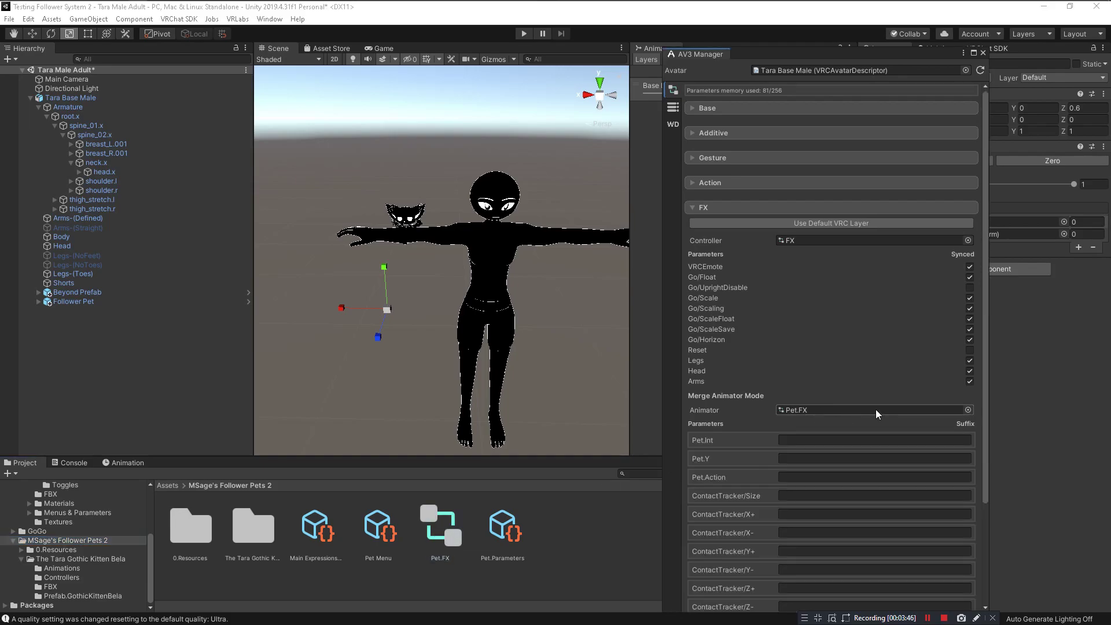
scroll(740, 432, "down", 4)
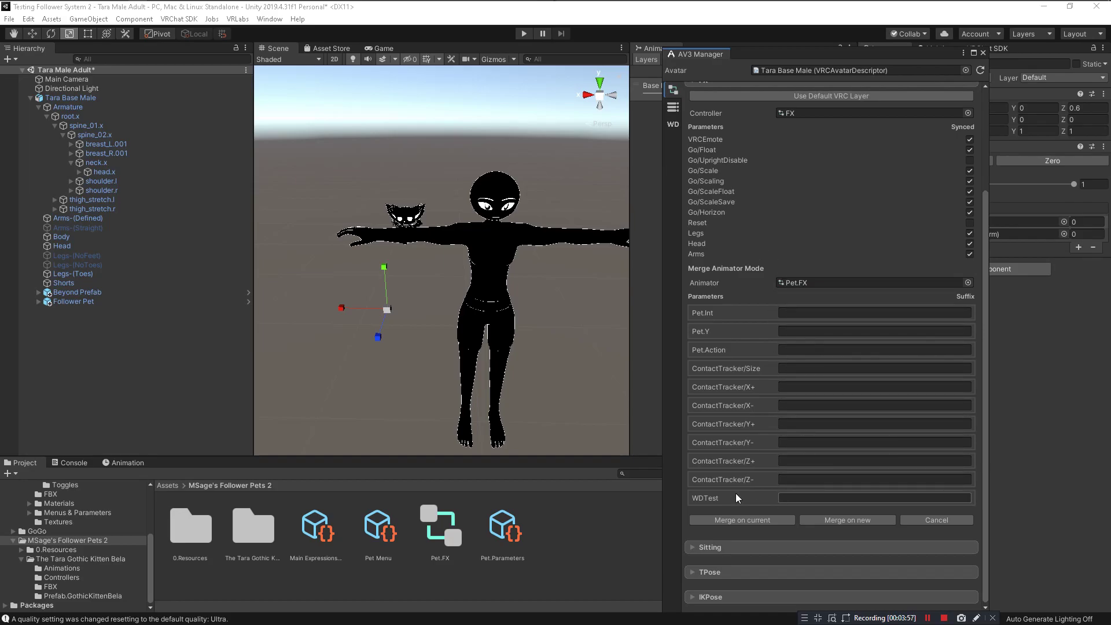
left_click(844, 520)
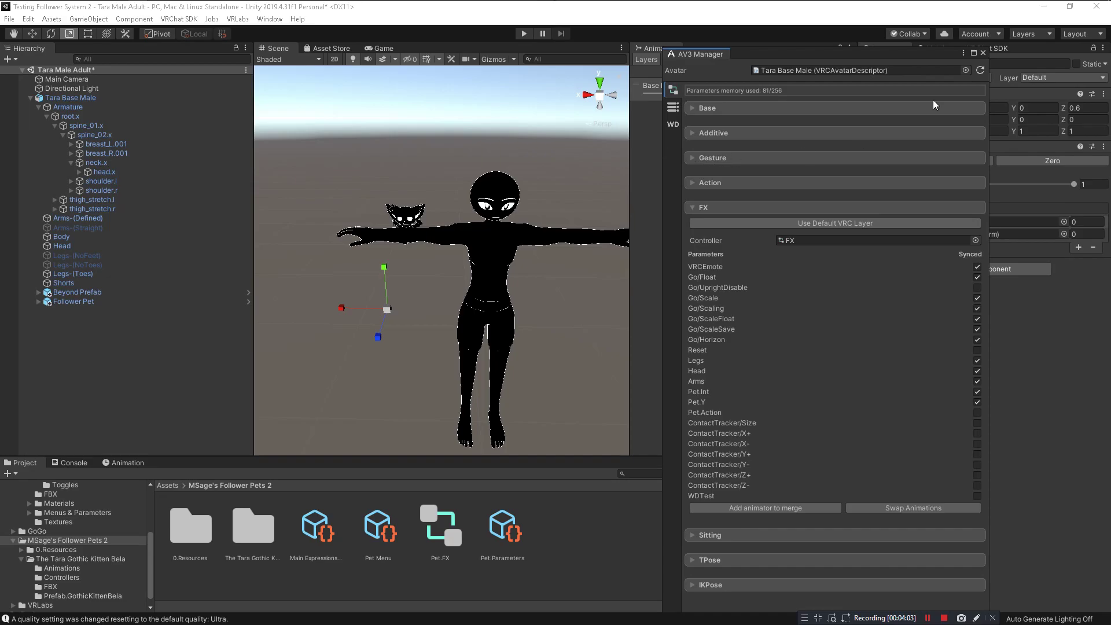
Open the generated FX controller in Assets/VRLabs/GeneratedAssets/Animators to view its pet layers
left_click(982, 54)
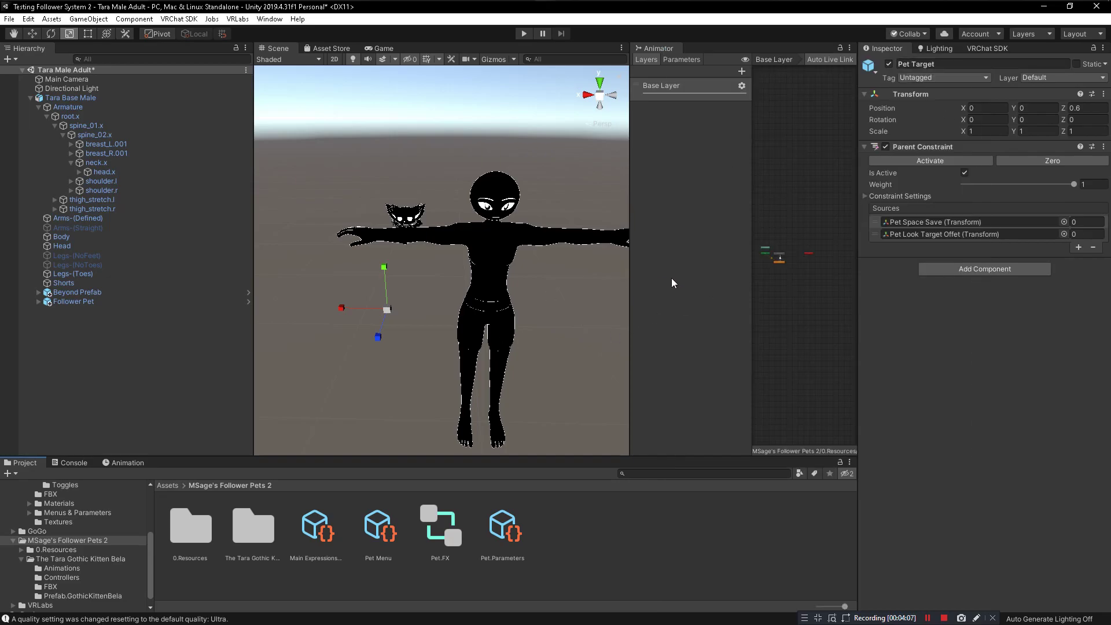
left_click(166, 485)
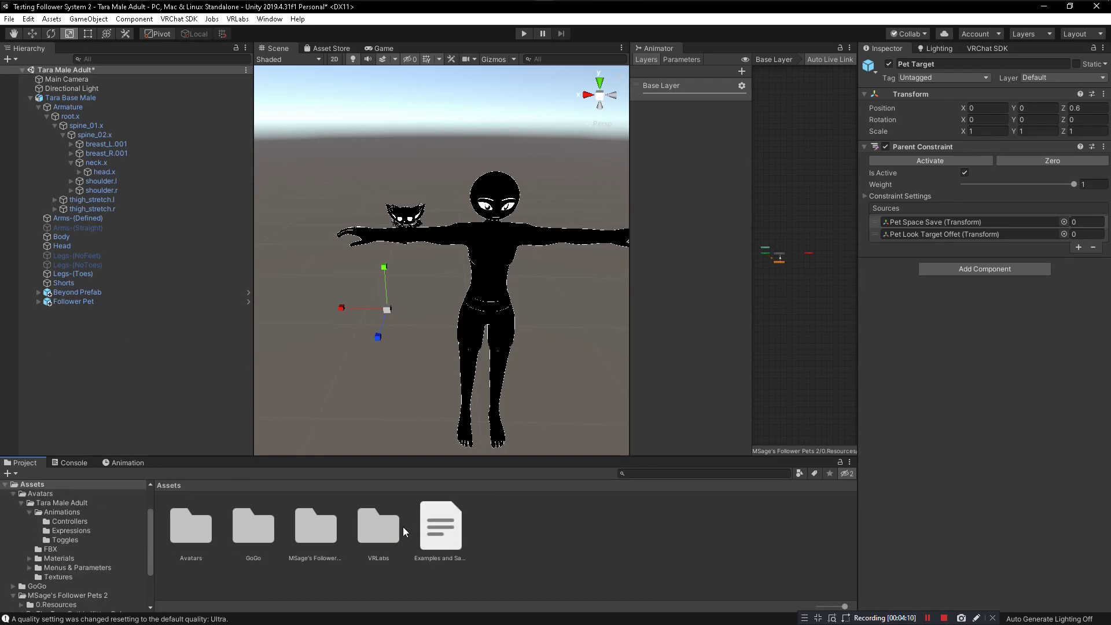
double_click(384, 536)
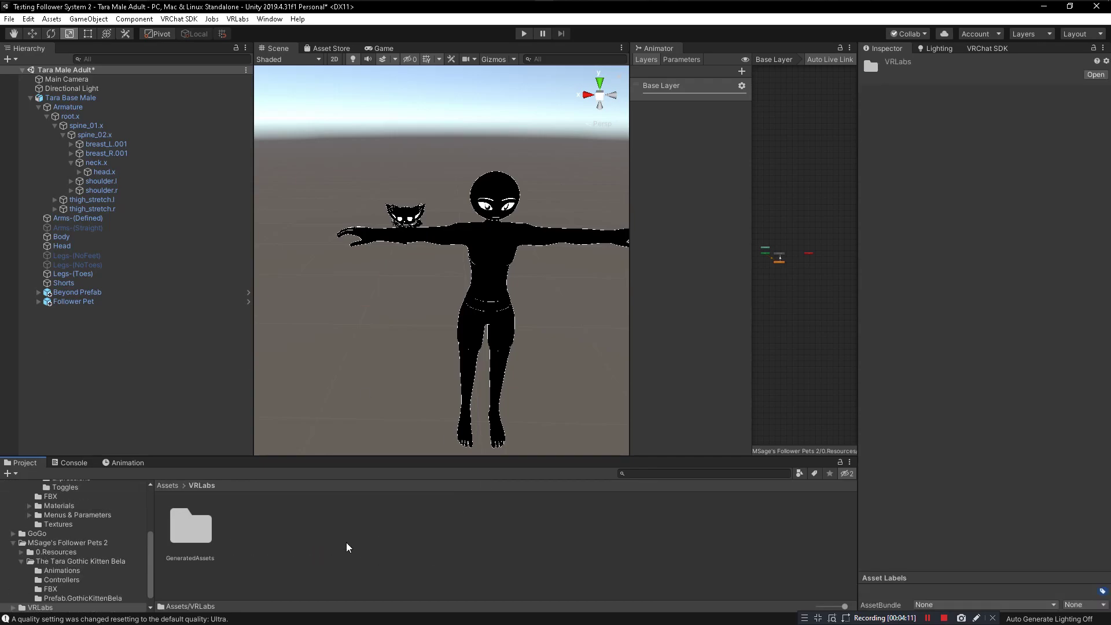
double_click(188, 532)
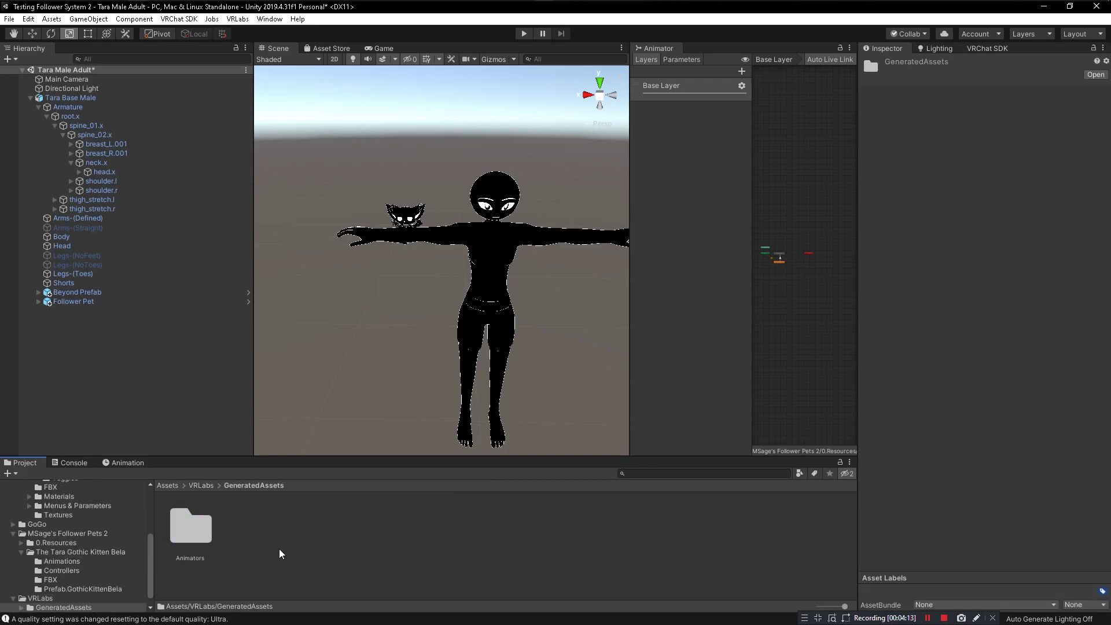
double_click(197, 535)
left_click(204, 537)
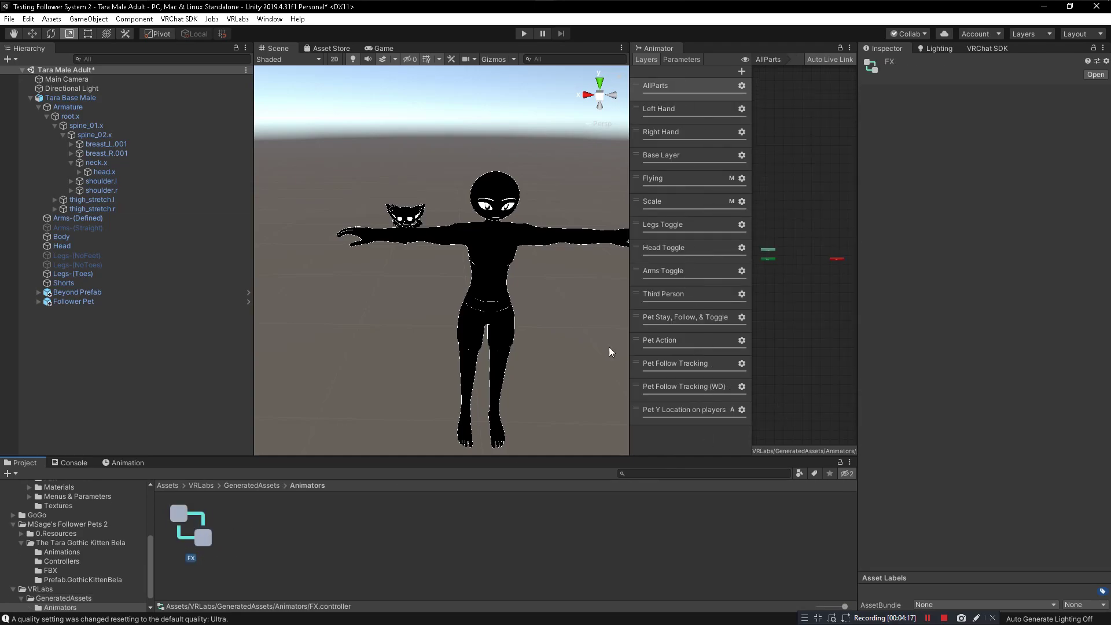
Locate Tara Base Male's Expressions Parameters asset from its avatar descriptor
left_click(70, 97)
scroll(915, 437, "down", 10)
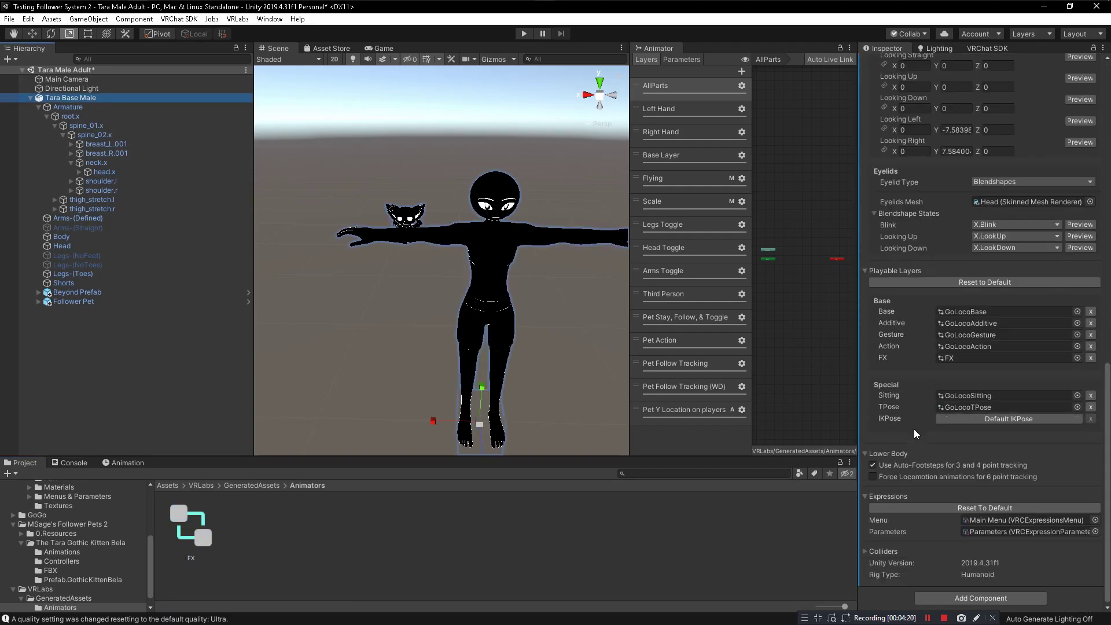
left_click(990, 532)
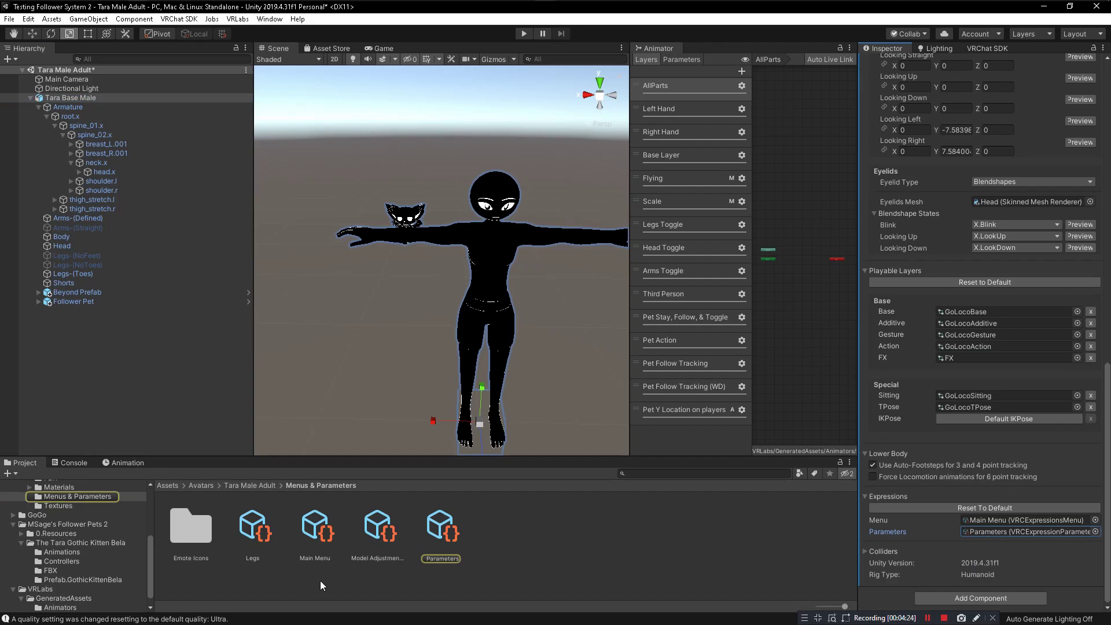
Open the Parameters asset and verify the Pet.Int and Pet.Y parameter names
left_click(454, 531)
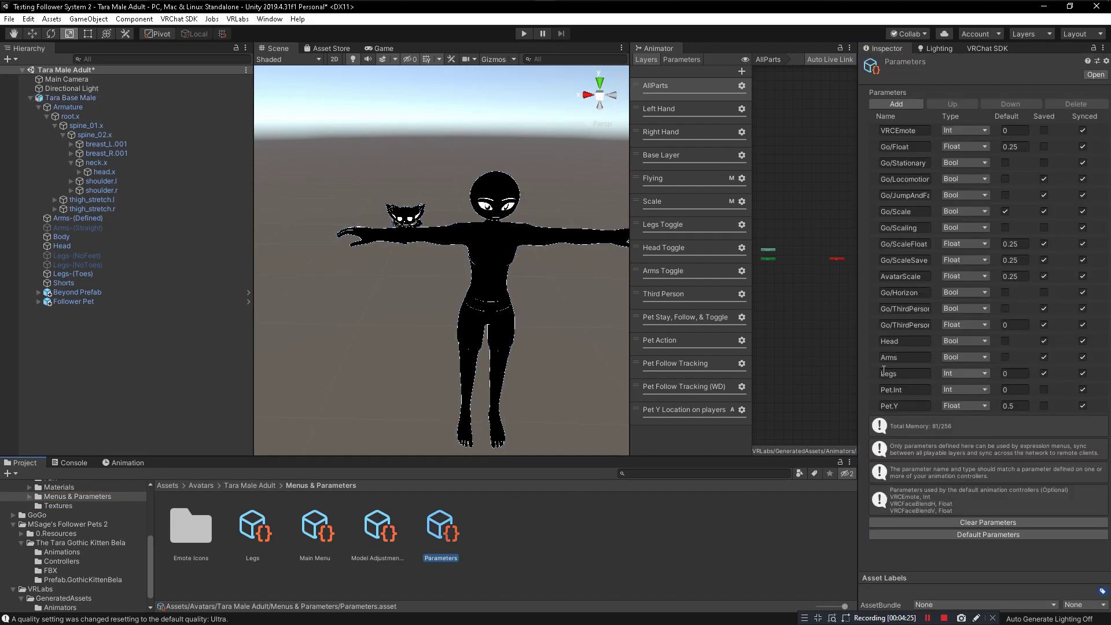
left_click(883, 391)
left_click(912, 390)
left_click(909, 390)
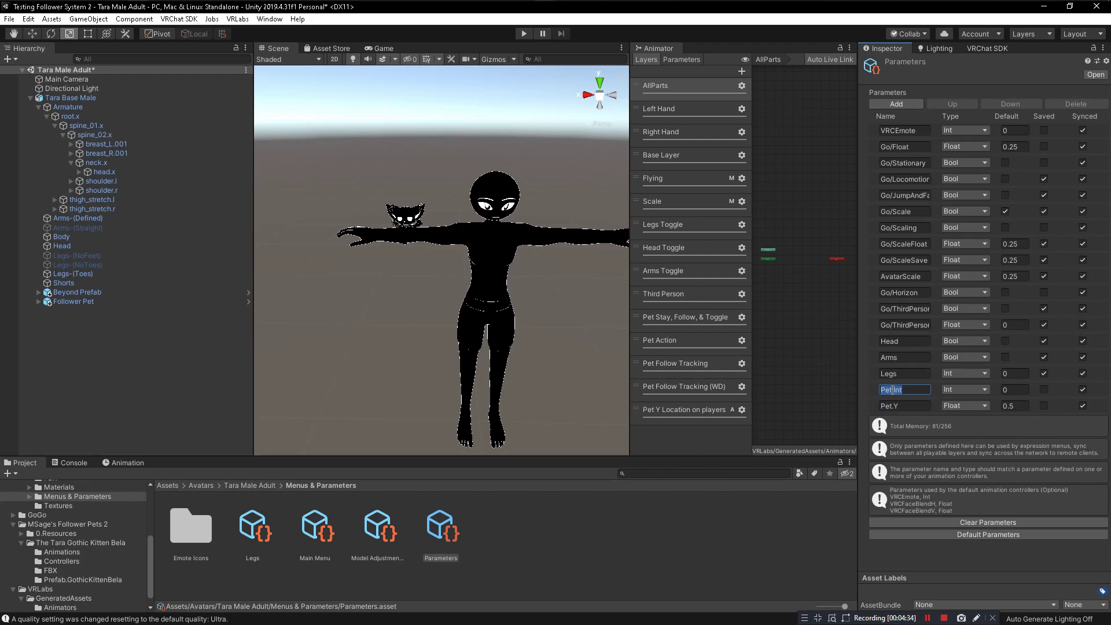
left_click(891, 390)
left_click(910, 407)
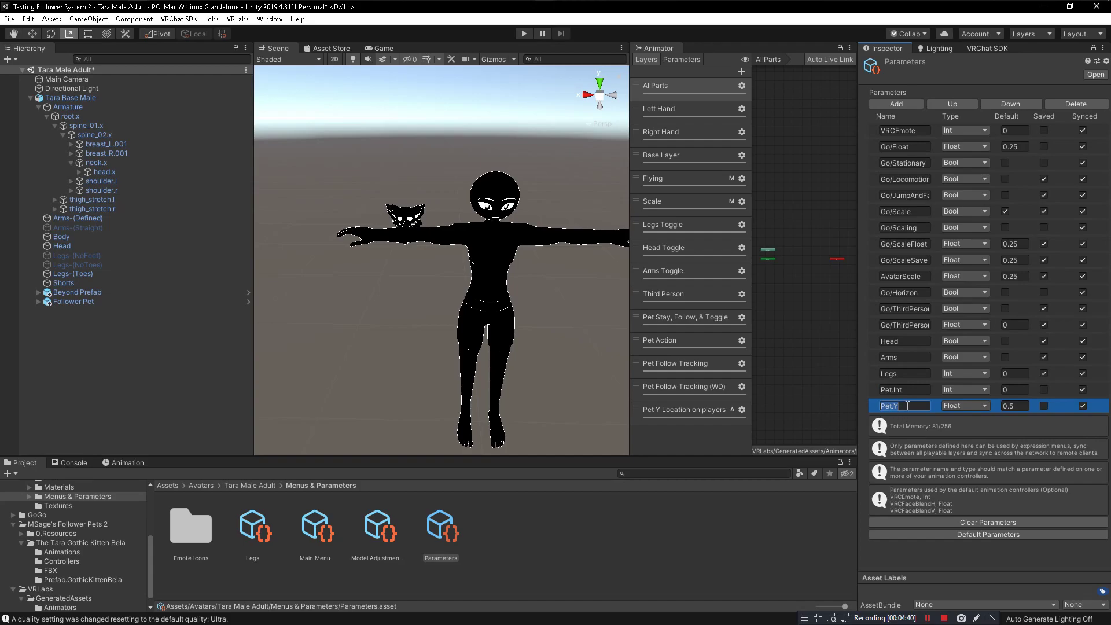
Keep Pet.Int as type Int and Pet.Y as type Float
left_click(957, 391)
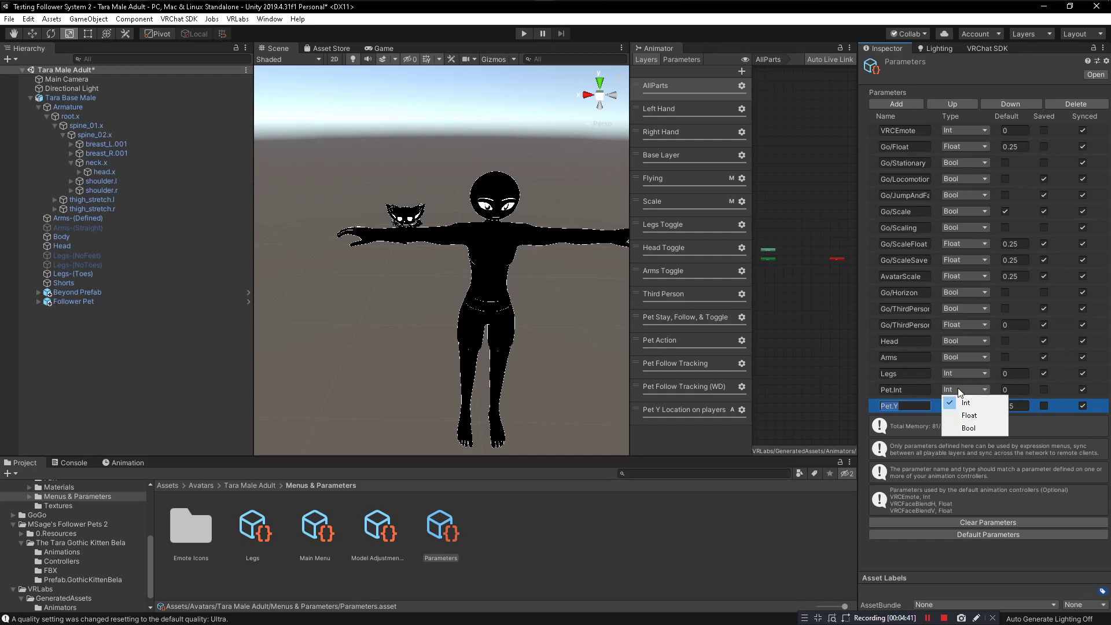
left_click(960, 388)
left_click(968, 391)
left_click(974, 402)
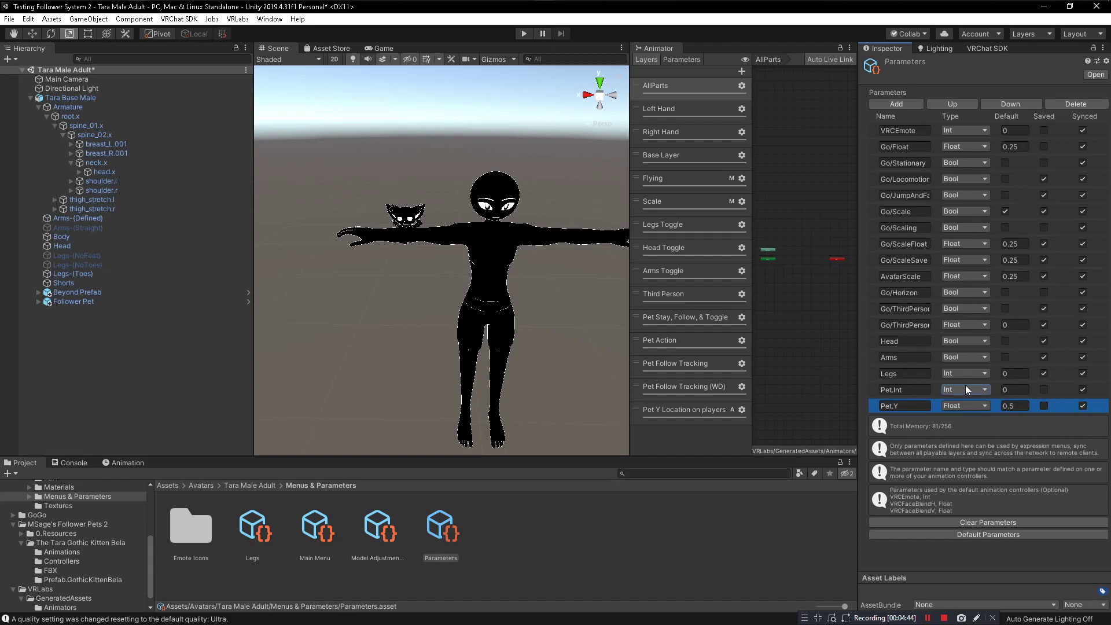
left_click(964, 405)
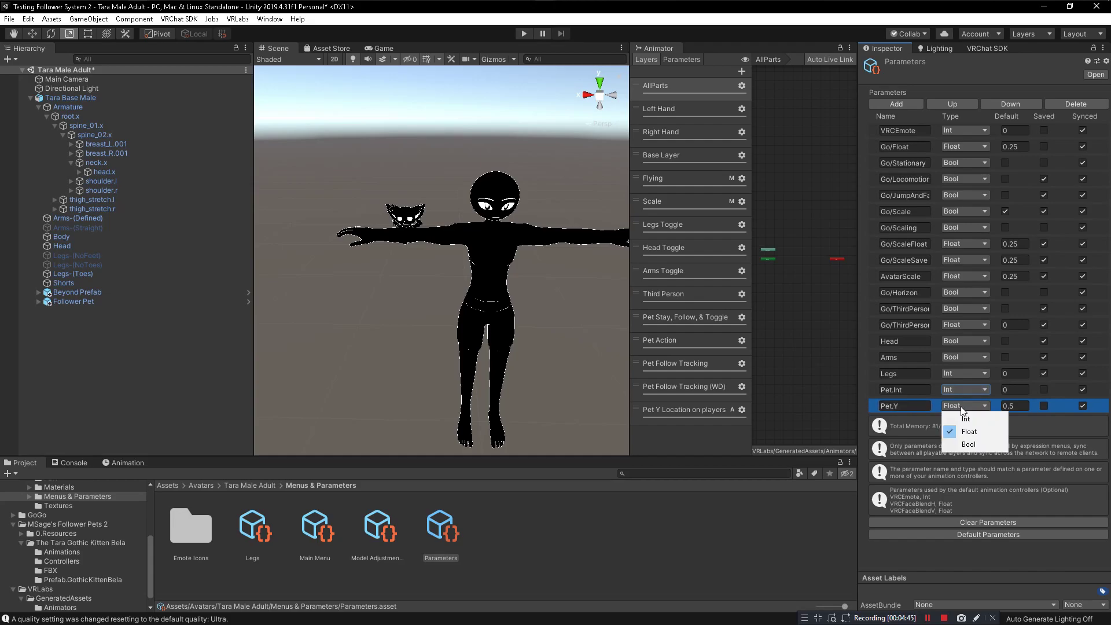
left_click(1012, 407)
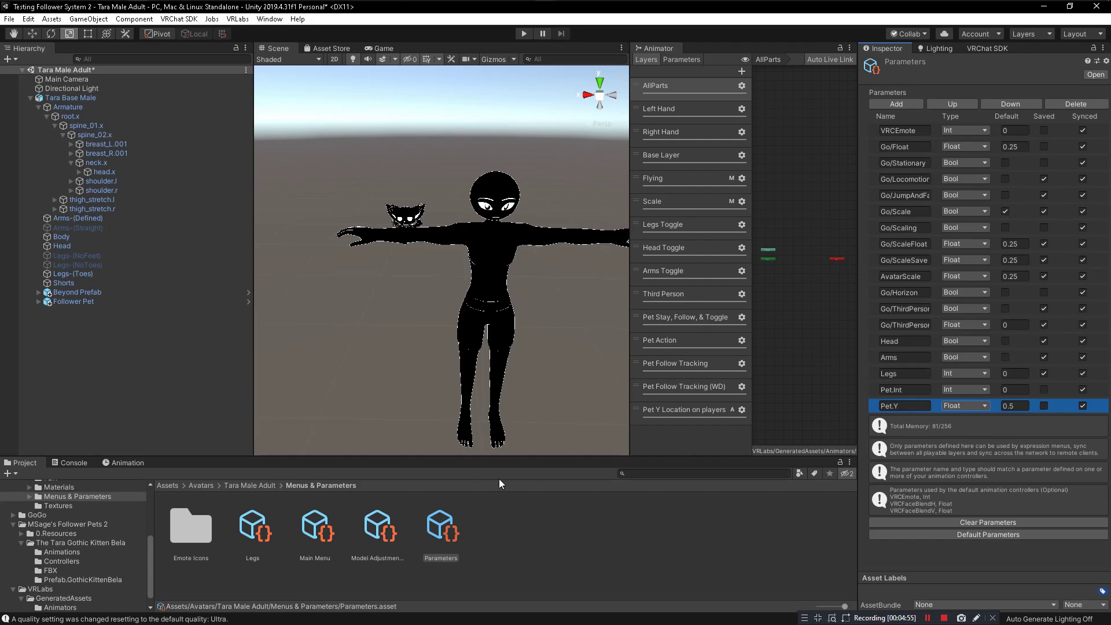
Open the avatar's Main Menu expressions asset from its avatar descriptor
left_click(71, 98)
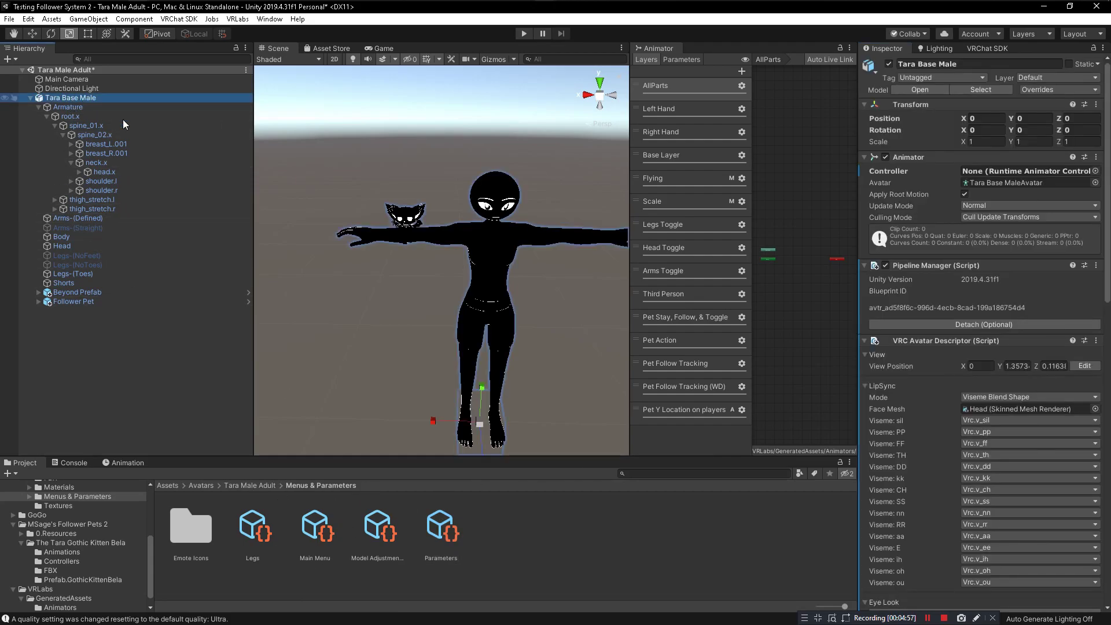
scroll(930, 495, "down", 10)
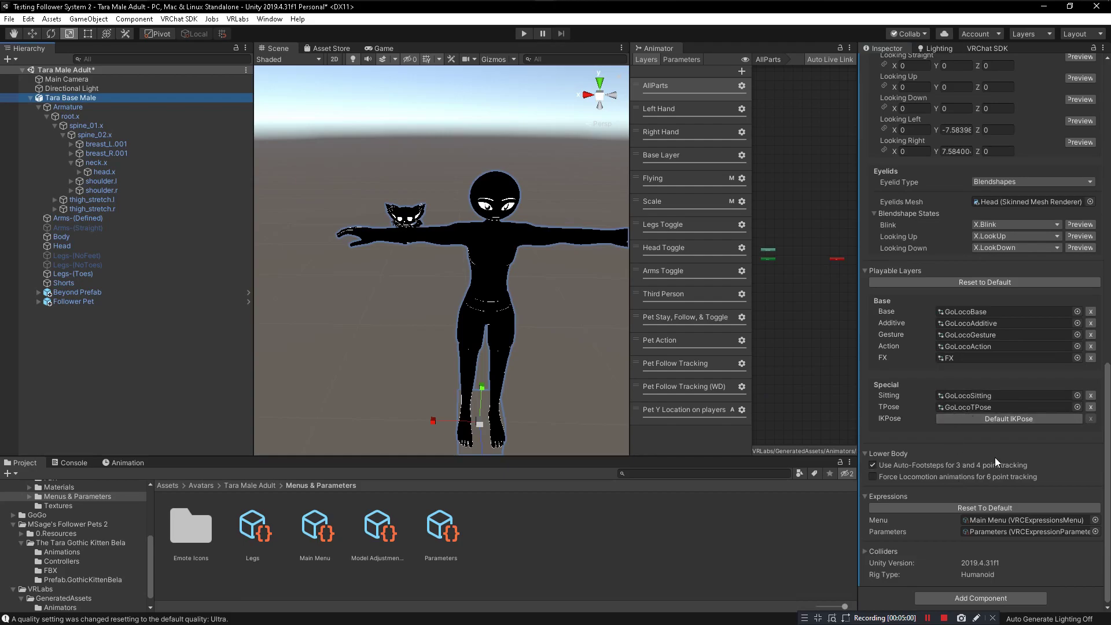
left_click(982, 522)
left_click(308, 538)
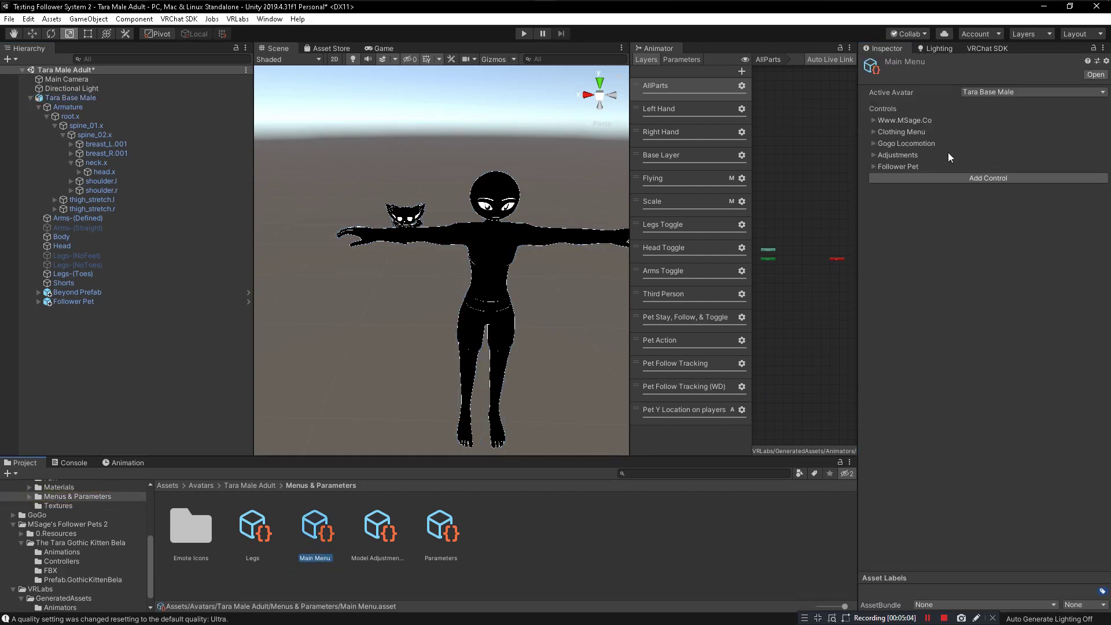
Add a new Main Menu control named 'Pet Menu' with type Sub Menu
left_click(924, 177)
left_click(874, 177)
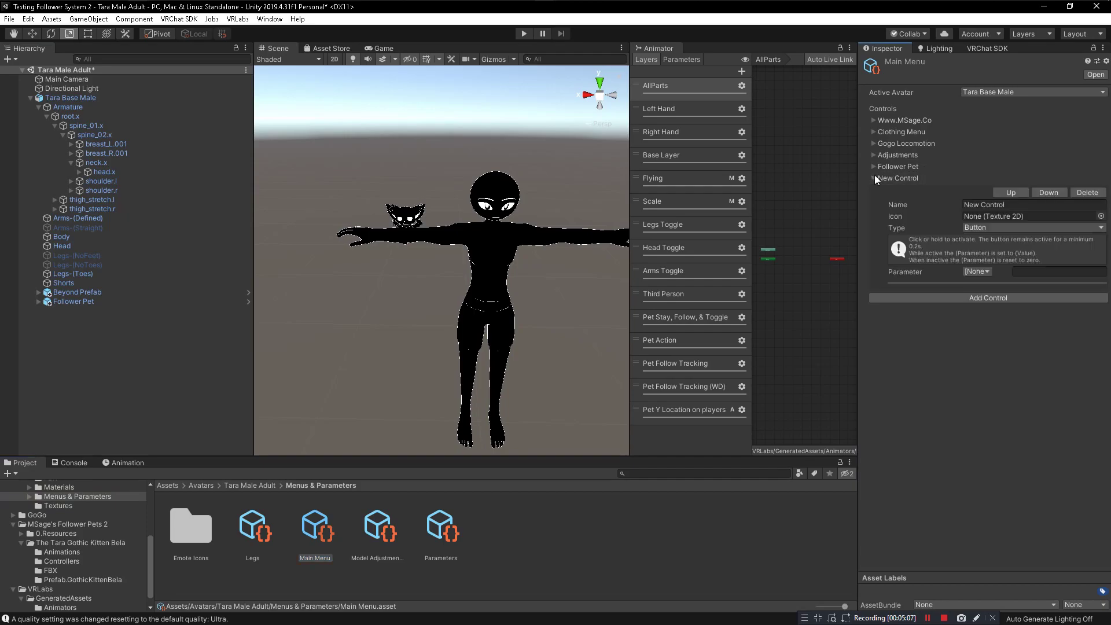
left_click(1046, 205)
type("Pet Menu")
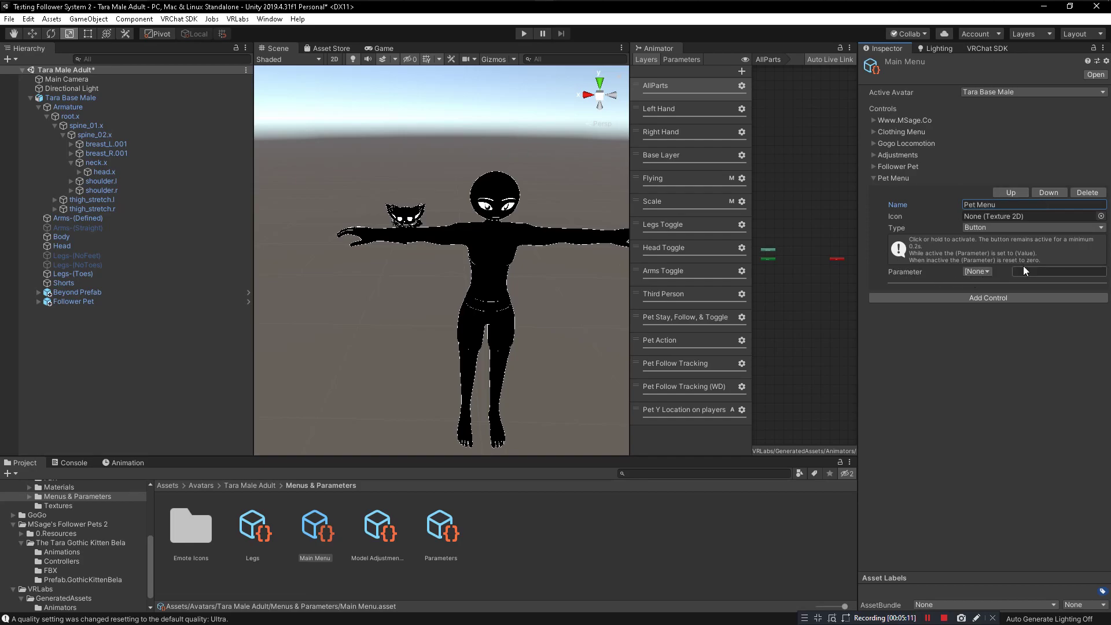
left_click(977, 228)
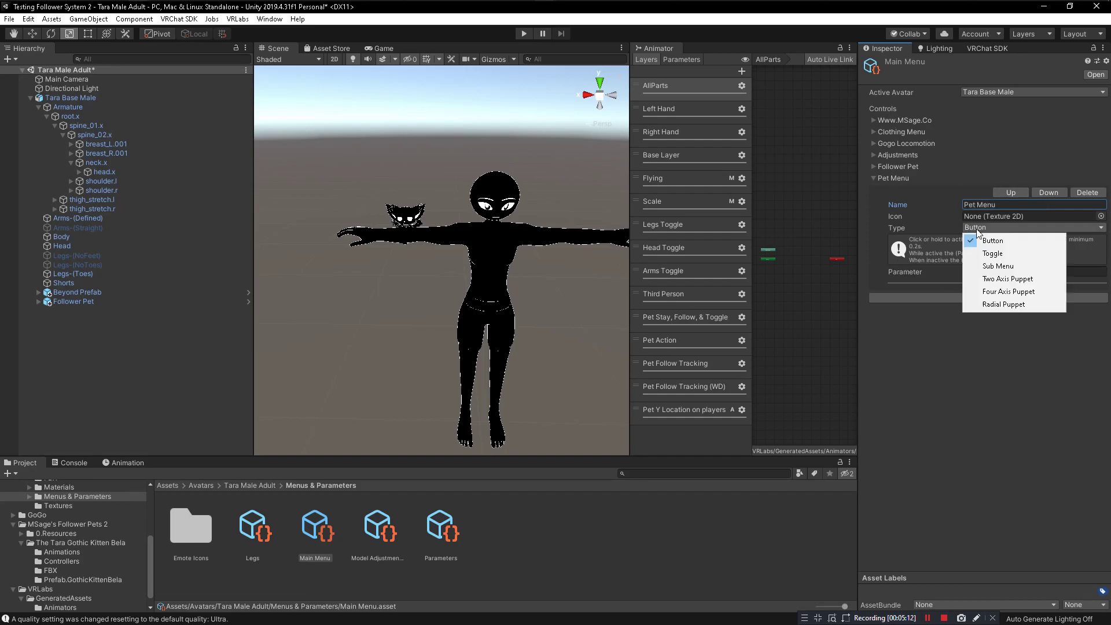
left_click(990, 266)
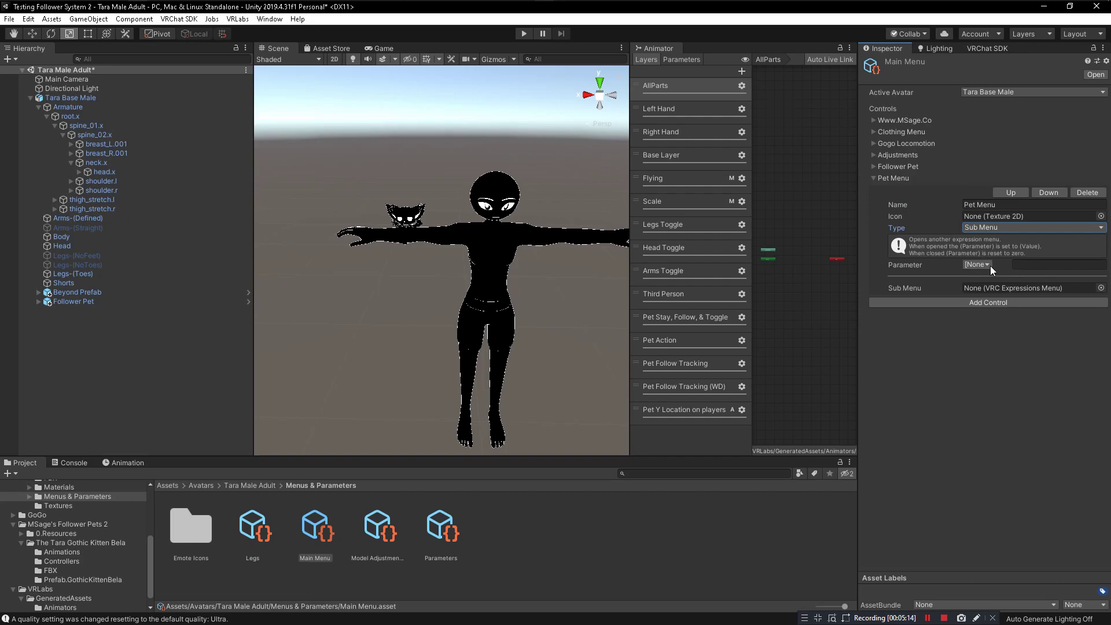
Assign the Pet Menu asset from the MSage's Follower Pets 2 folder as the submenu
left_click(1100, 288)
left_click(773, 272)
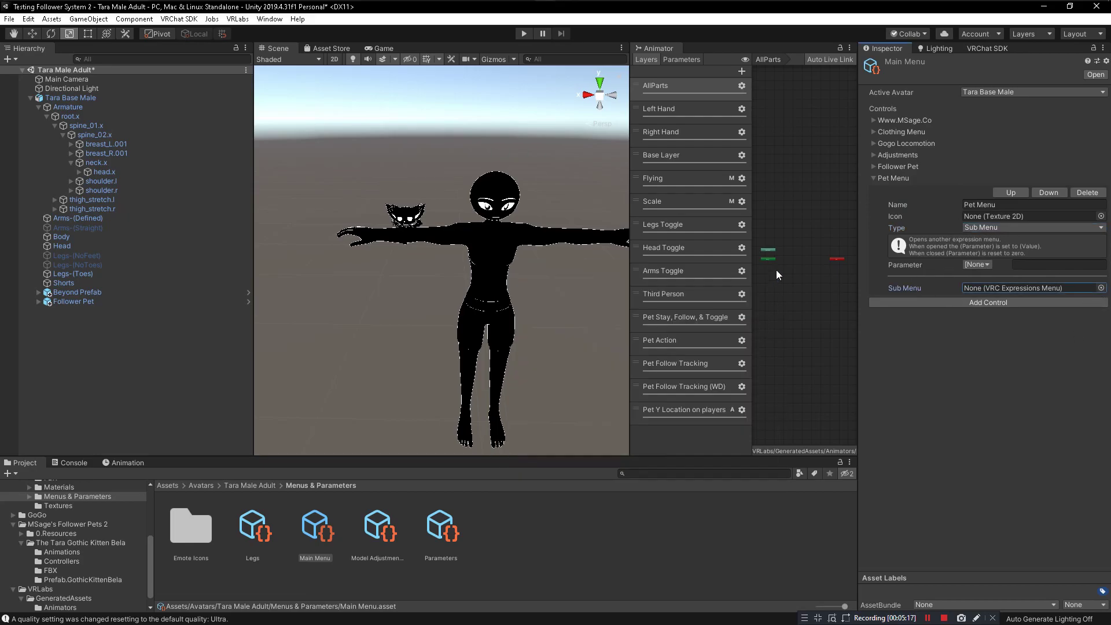
scroll(57, 582, "up", 2)
left_click(49, 547)
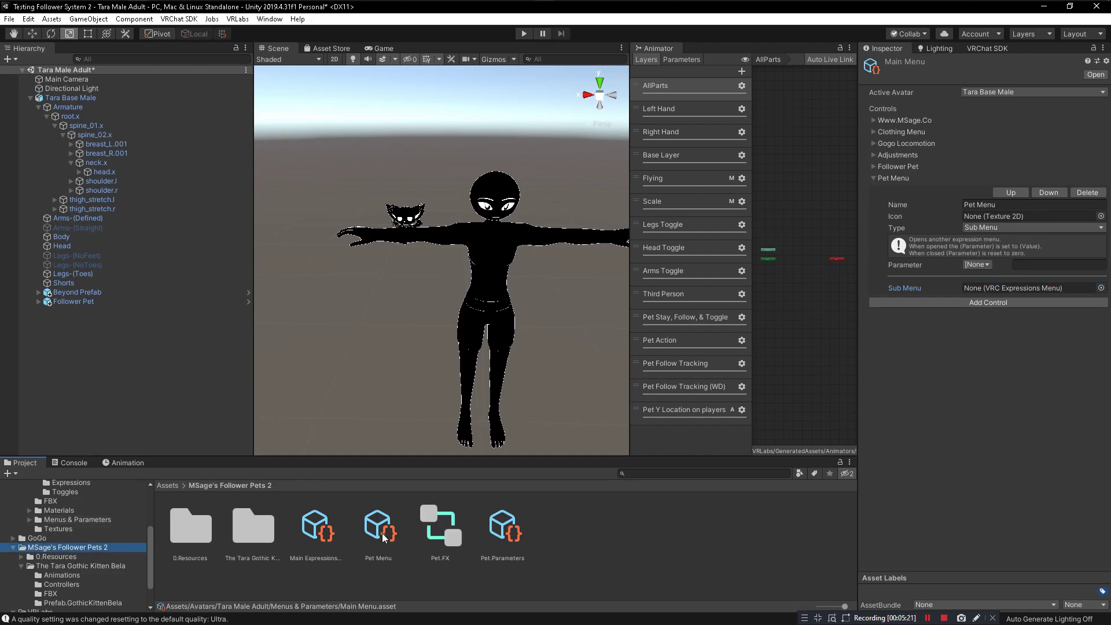
left_click_drag(380, 535, 987, 295)
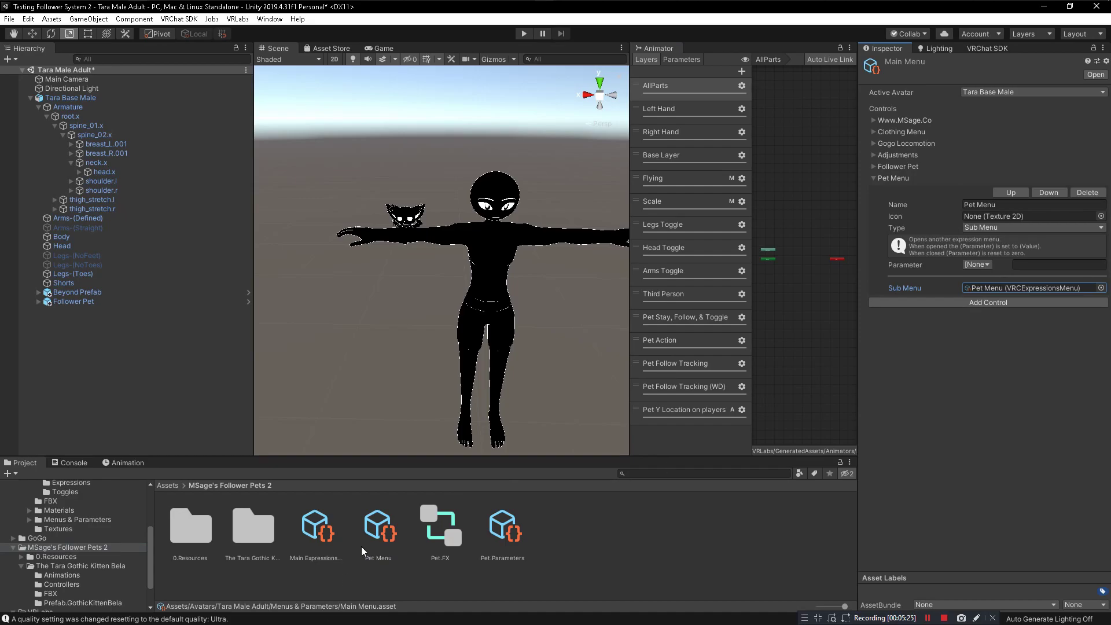
Check that the avatar descriptor uses Main Menu and Parameters
left_click(71, 97)
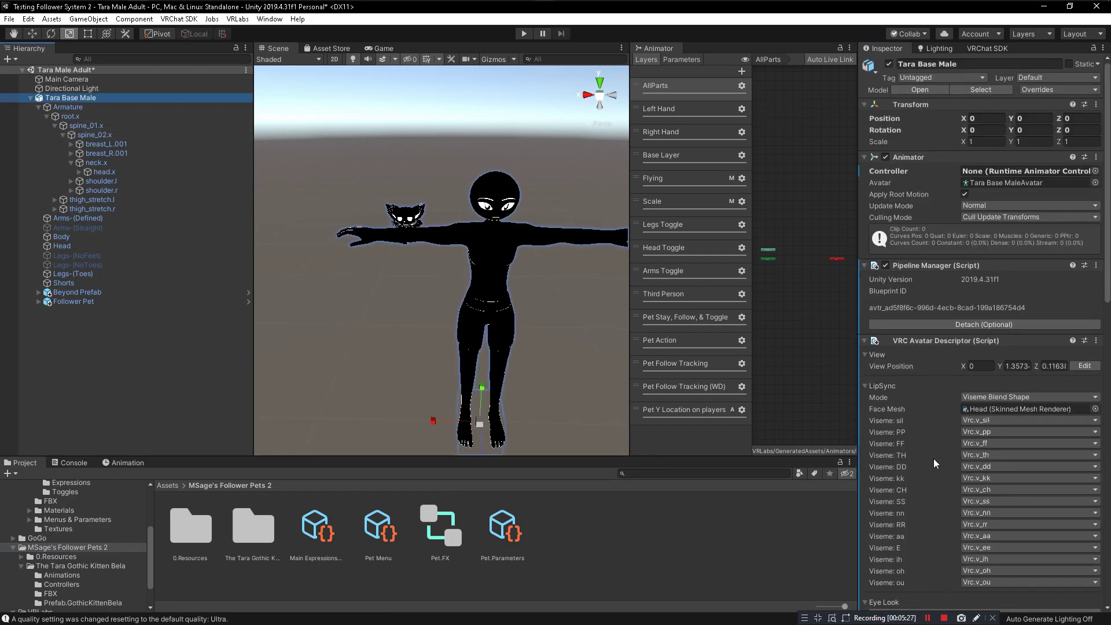
scroll(934, 405, "down", 3)
scroll(934, 368, "down", 8)
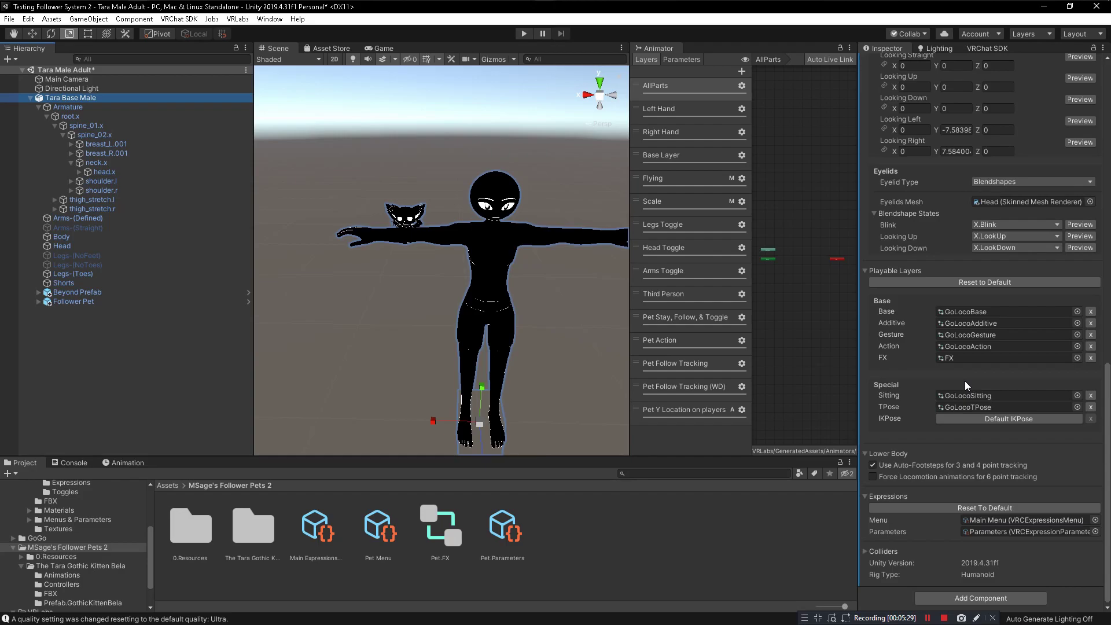
Widen the Scene view and orbit to frame the avatar with the kitten pet at its shoulder
left_click_drag(630, 255, 752, 250)
left_click_drag(491, 258, 624, 273, "alt")
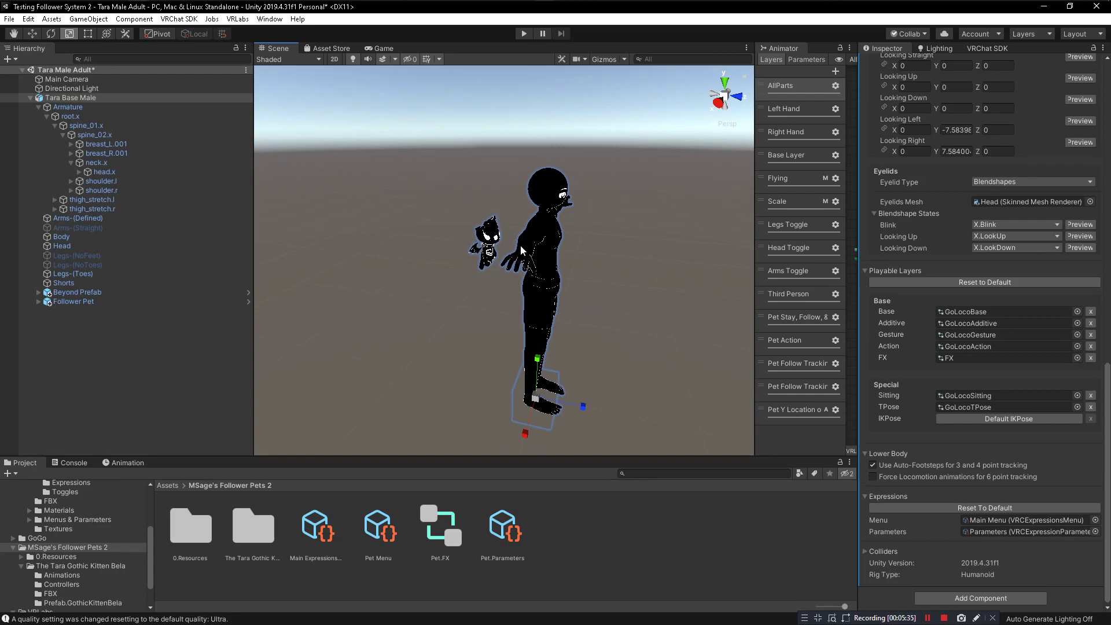
left_click_drag(522, 250, 439, 255, "alt")
left_click_drag(468, 218, 503, 258, "alt")
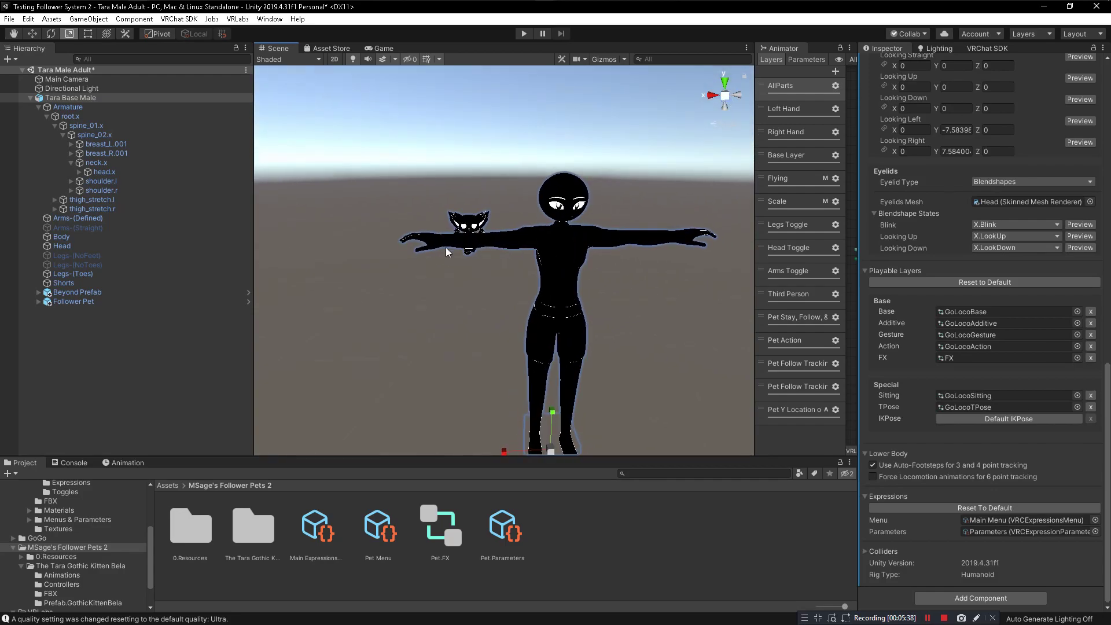
scroll(503, 257, "up", 3)
left_click_drag(580, 138, 560, 280, "alt")
scroll(920, 366, "up", 3)
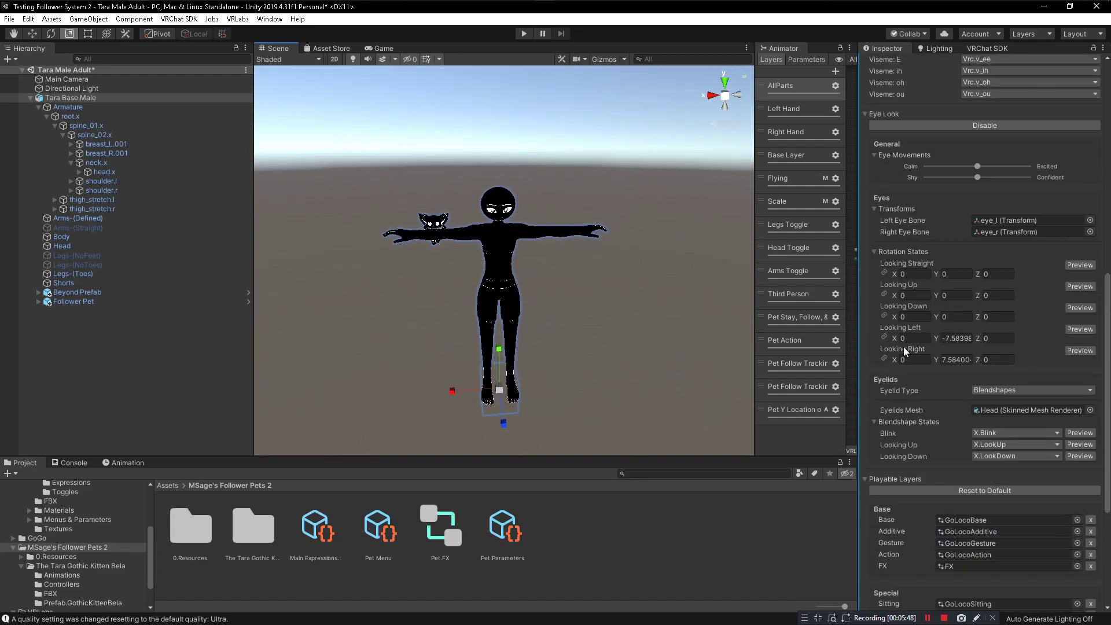